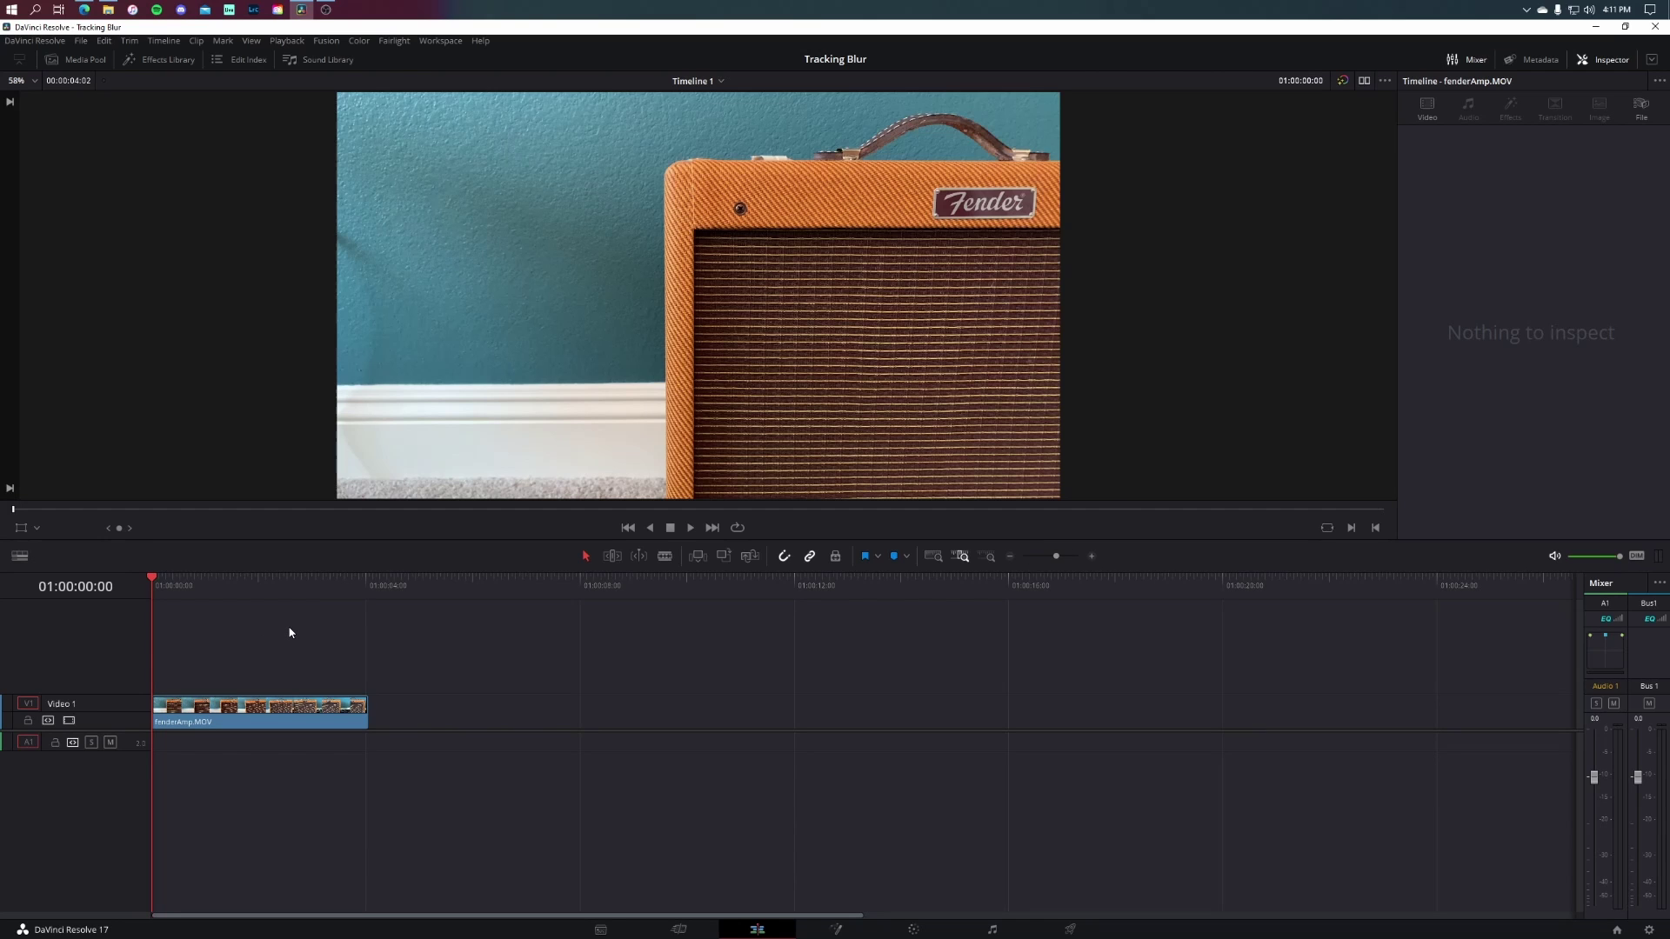
- Preview the fenderAmp clip, rewind to an earlier frame, and switch to the Color page
key("space")
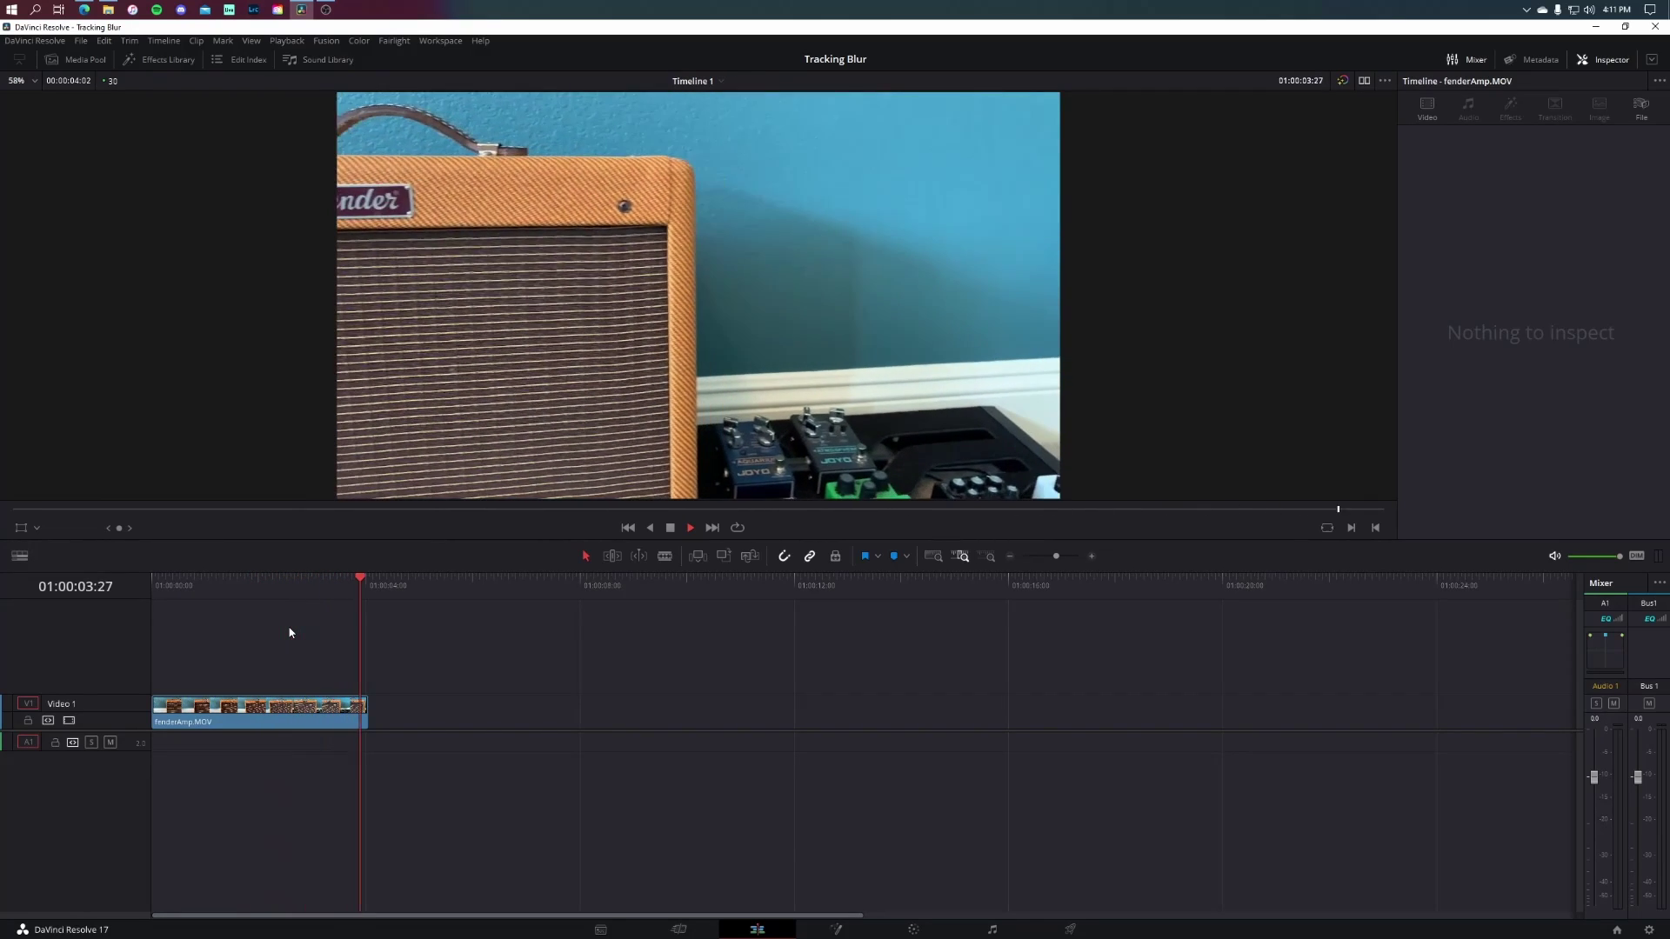
left_click_drag(347, 599, 256, 595)
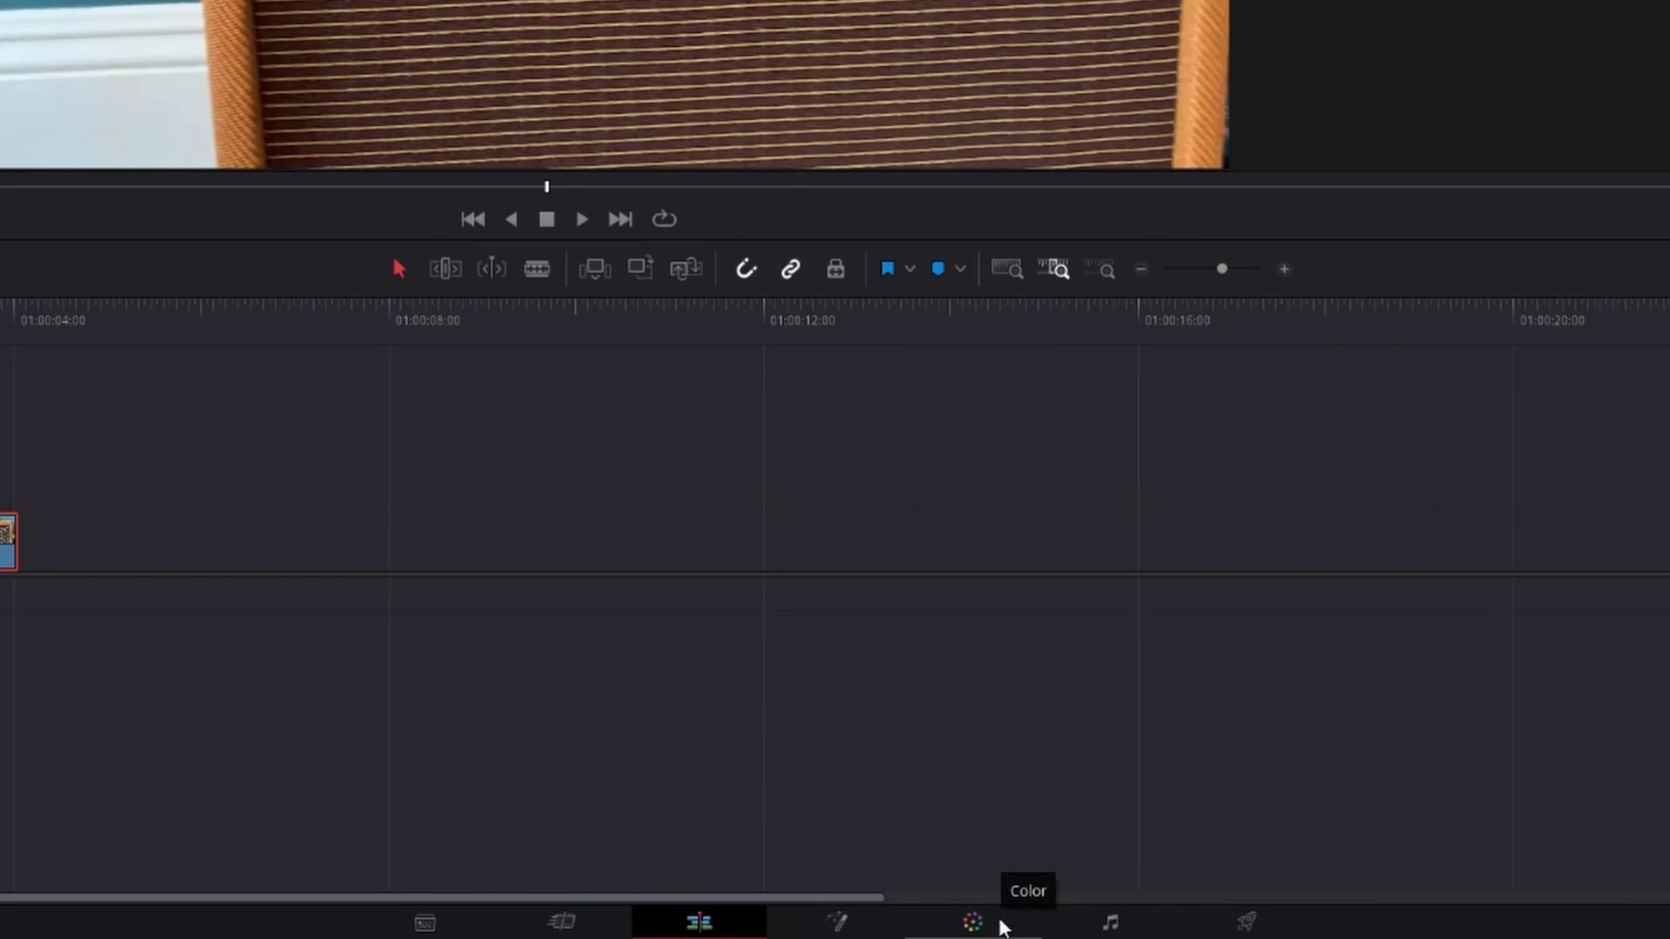
left_click(1001, 928)
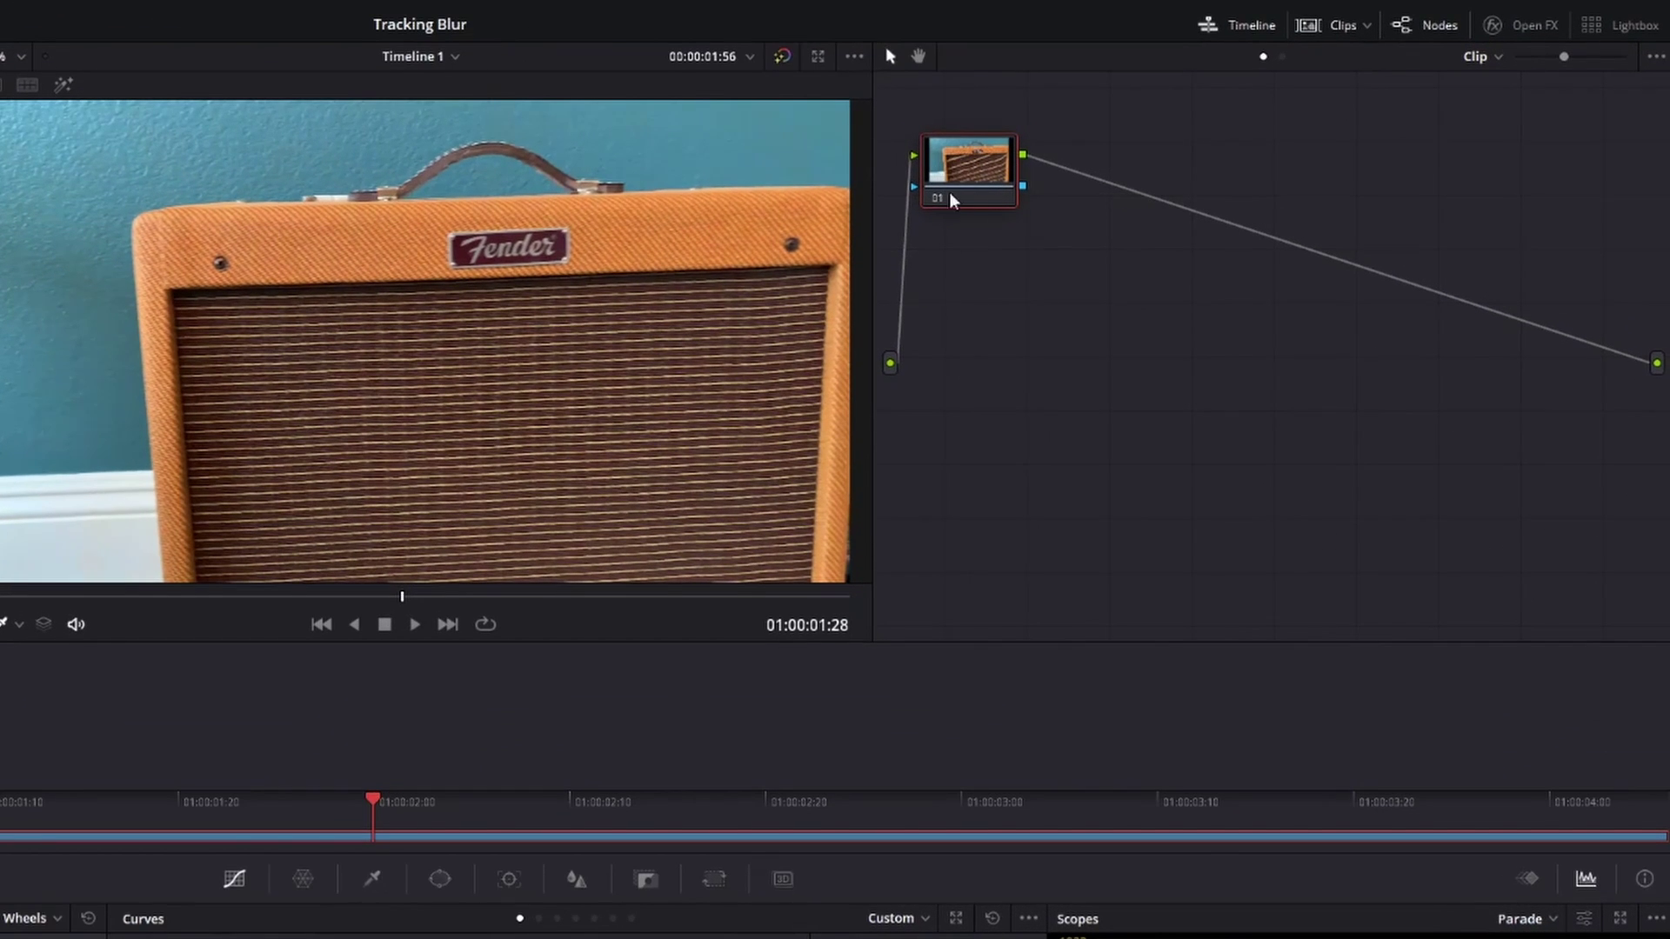
- Add a serial node 02 after node 01
right_click(968, 169)
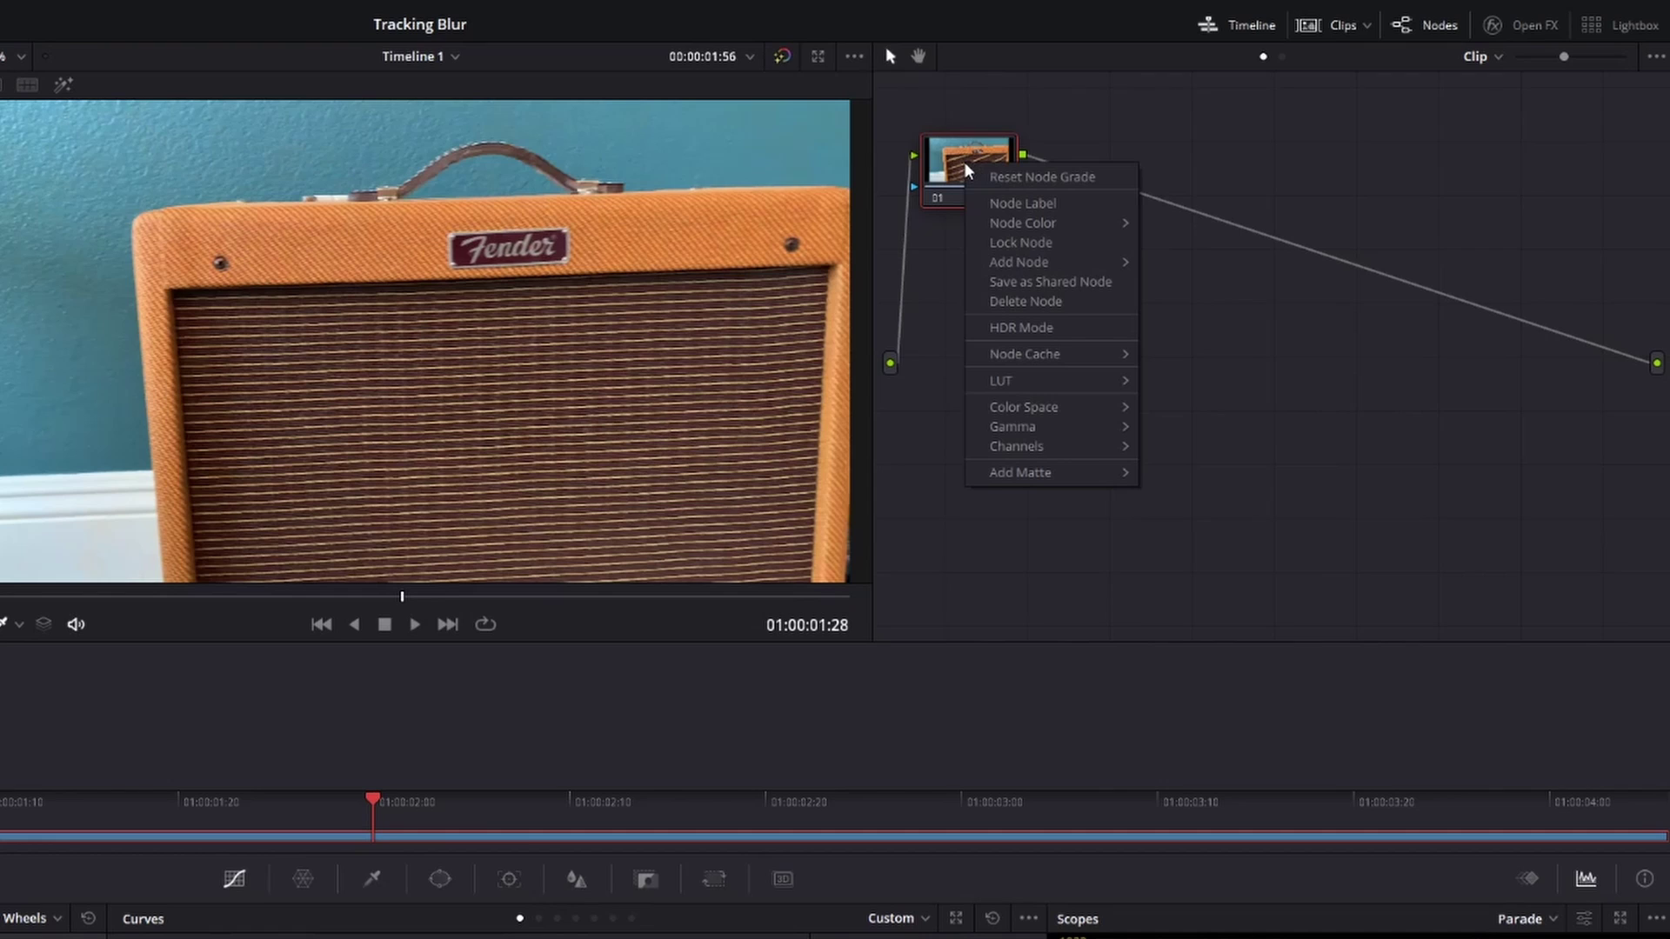
mouse_move(1055, 266)
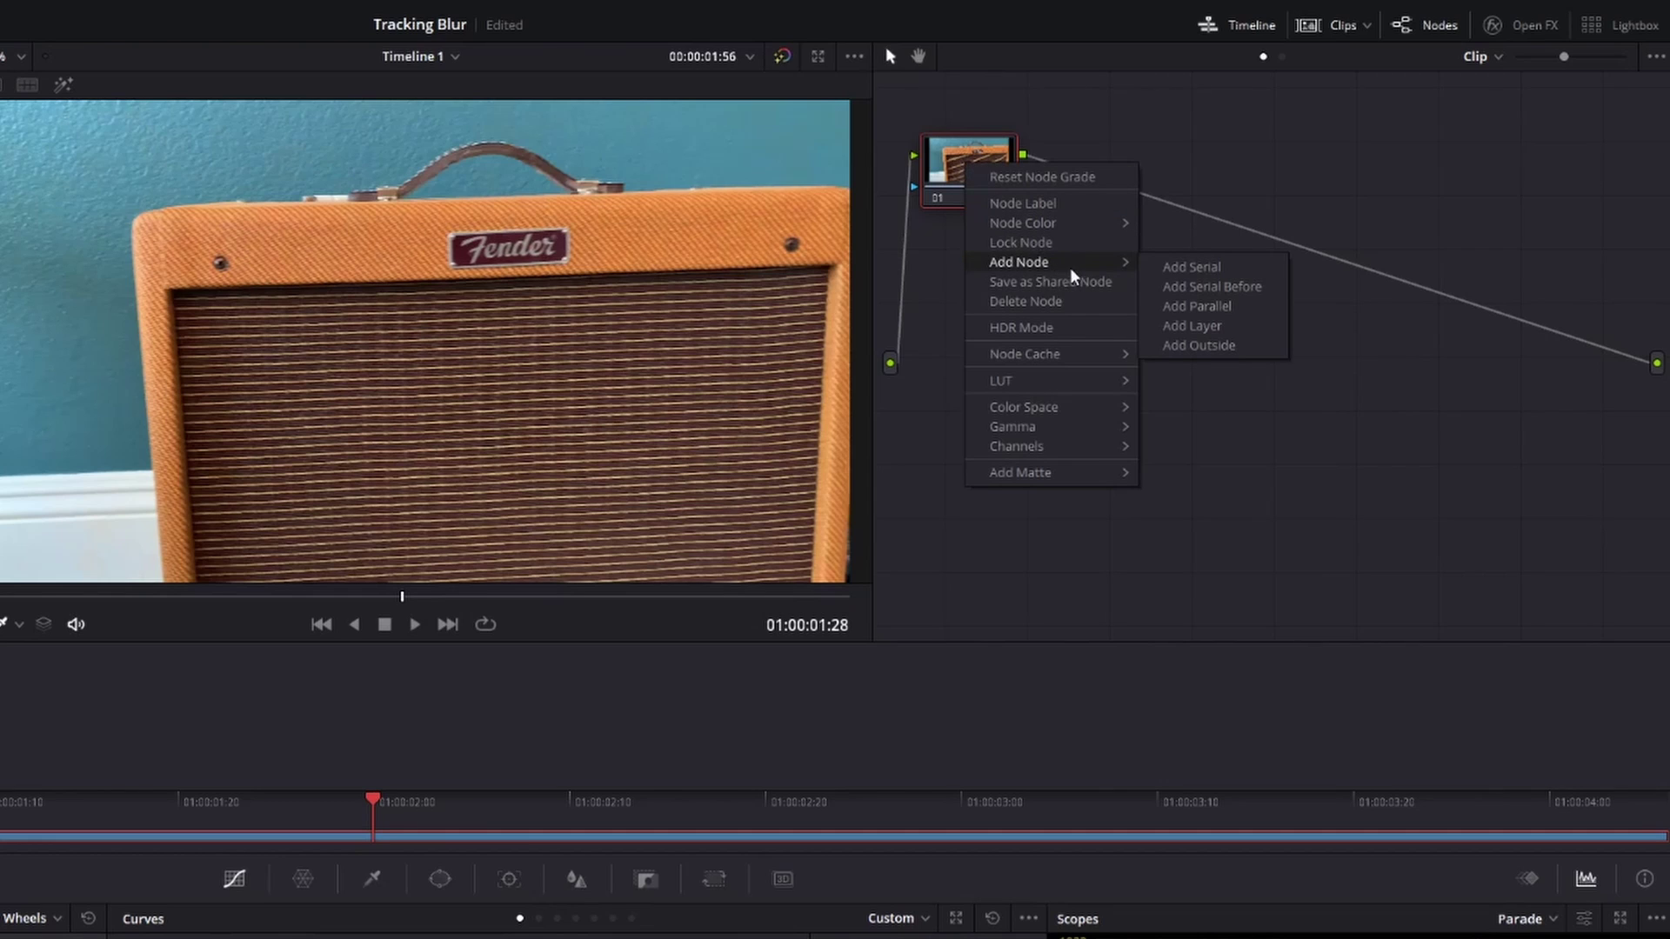
left_click(1258, 266)
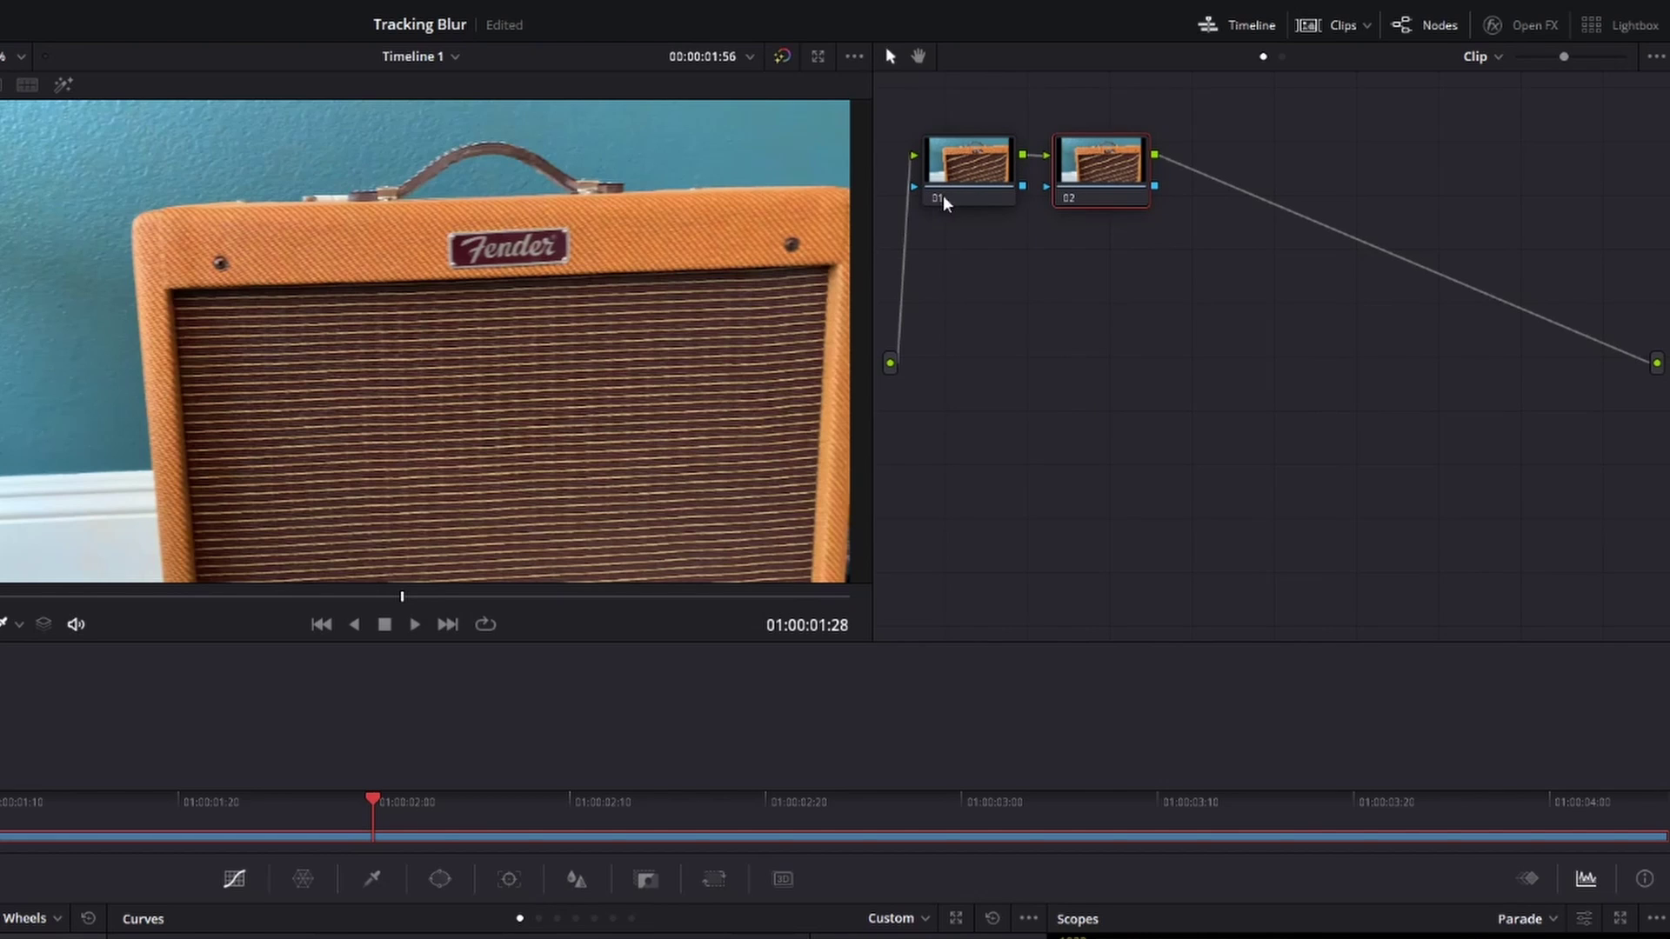
right_click(1089, 170)
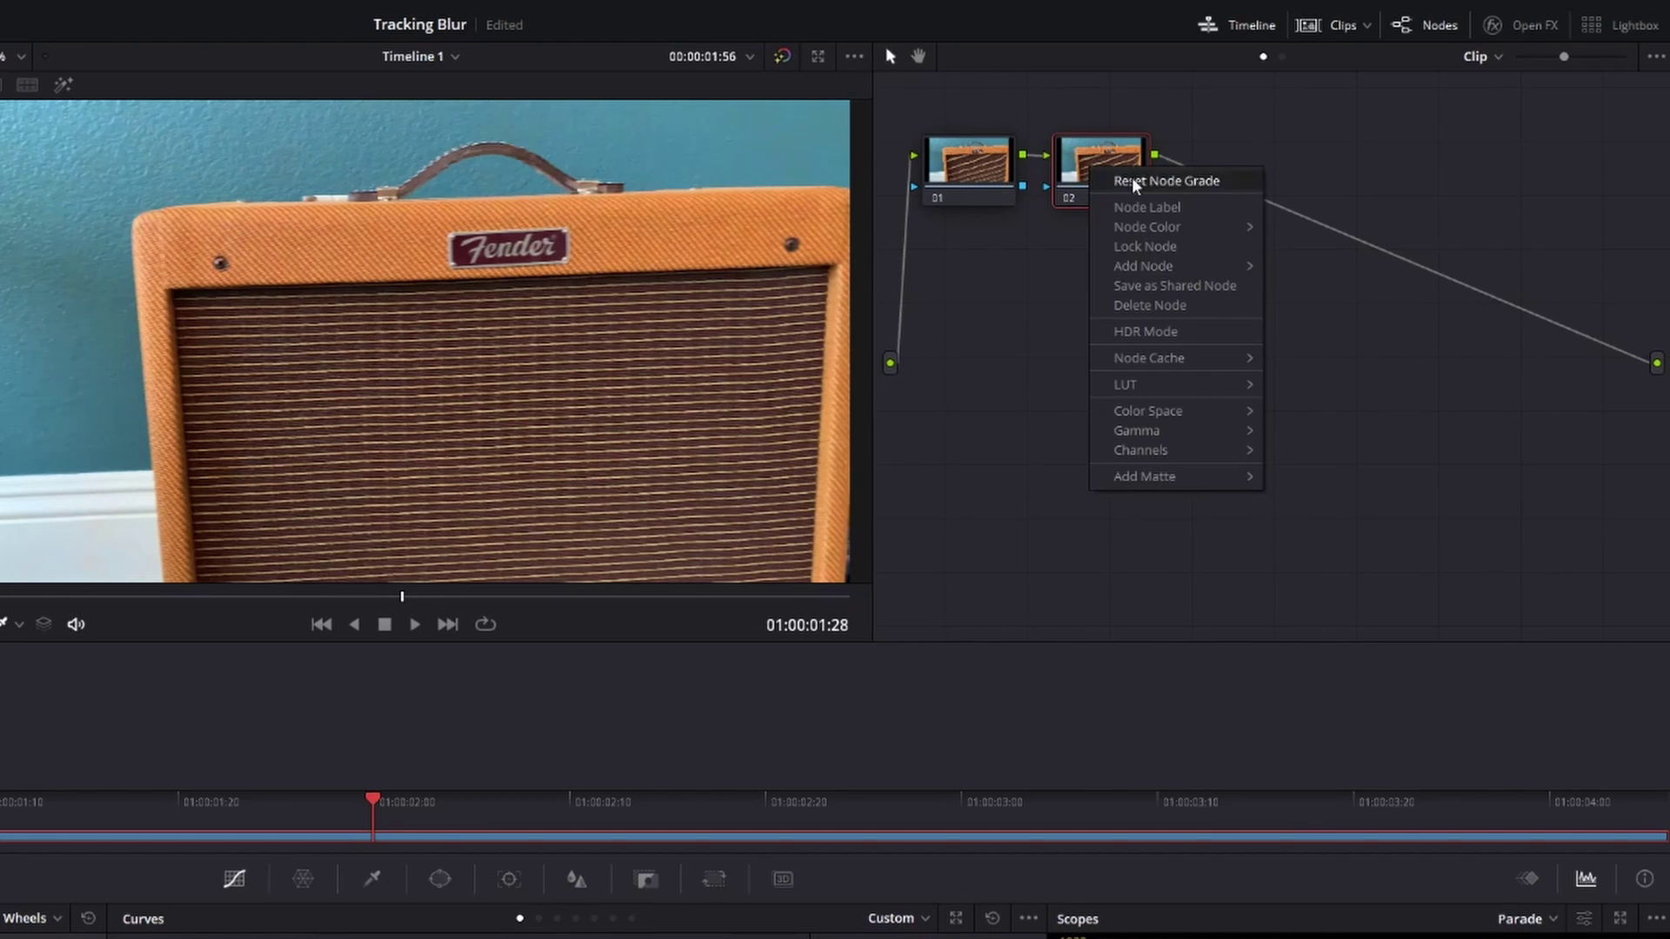
mouse_move(1183, 273)
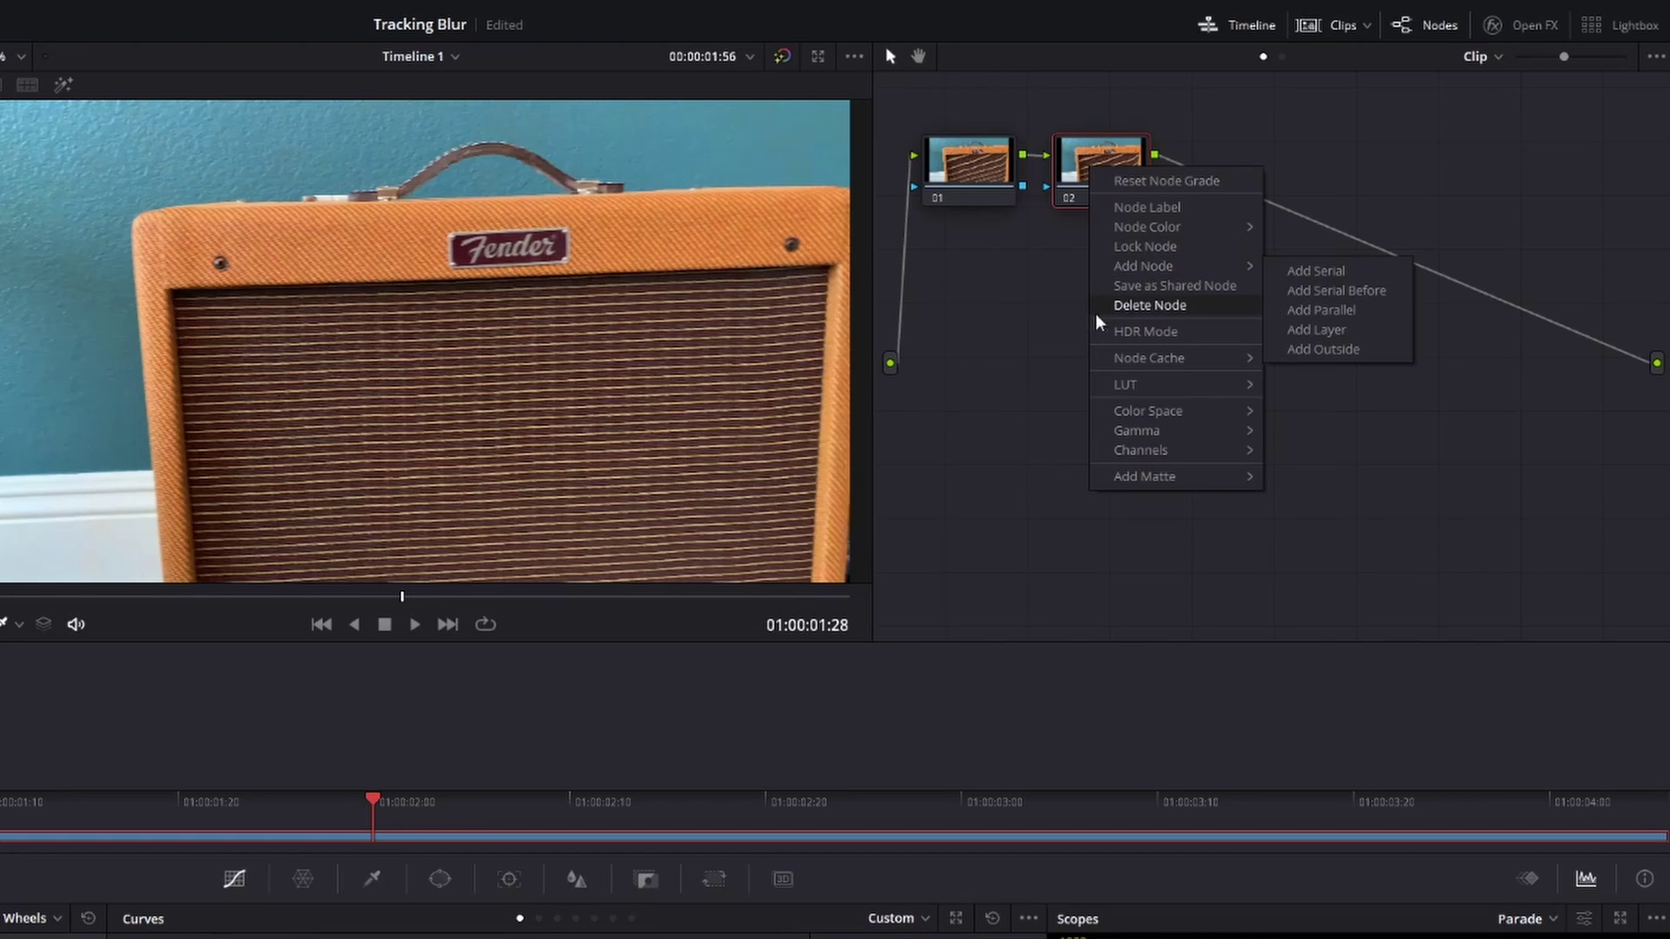
left_click(1036, 313)
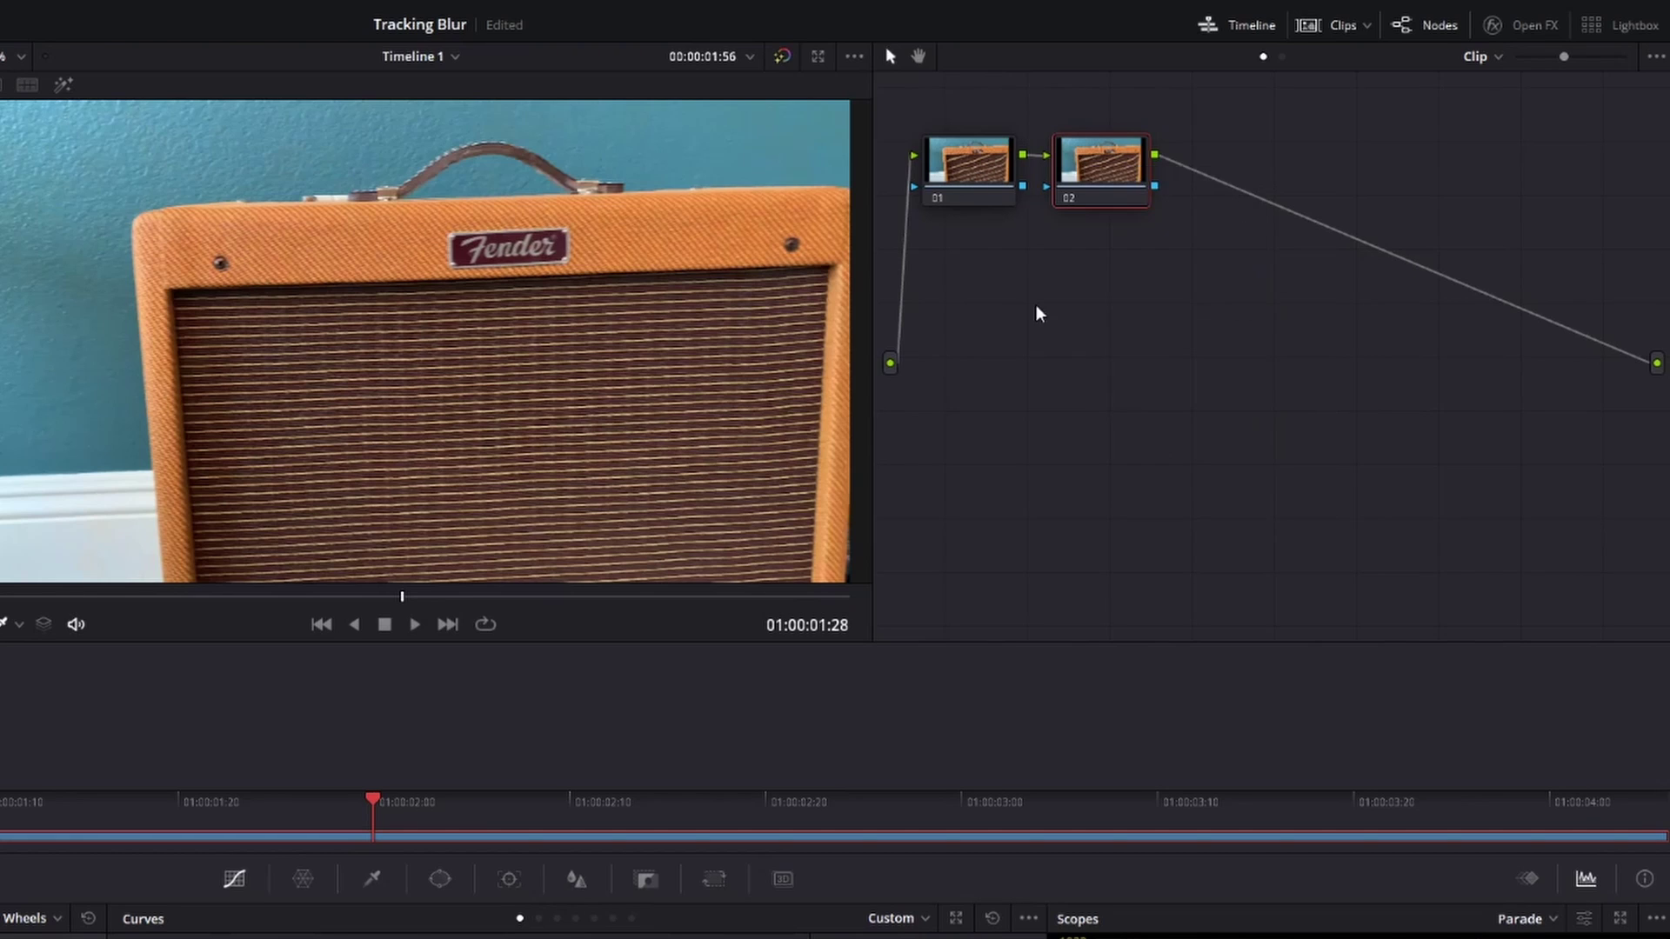
- Insert a serial node before node 02 and line up the three nodes
right_click(1096, 164)
mouse_move(1219, 275)
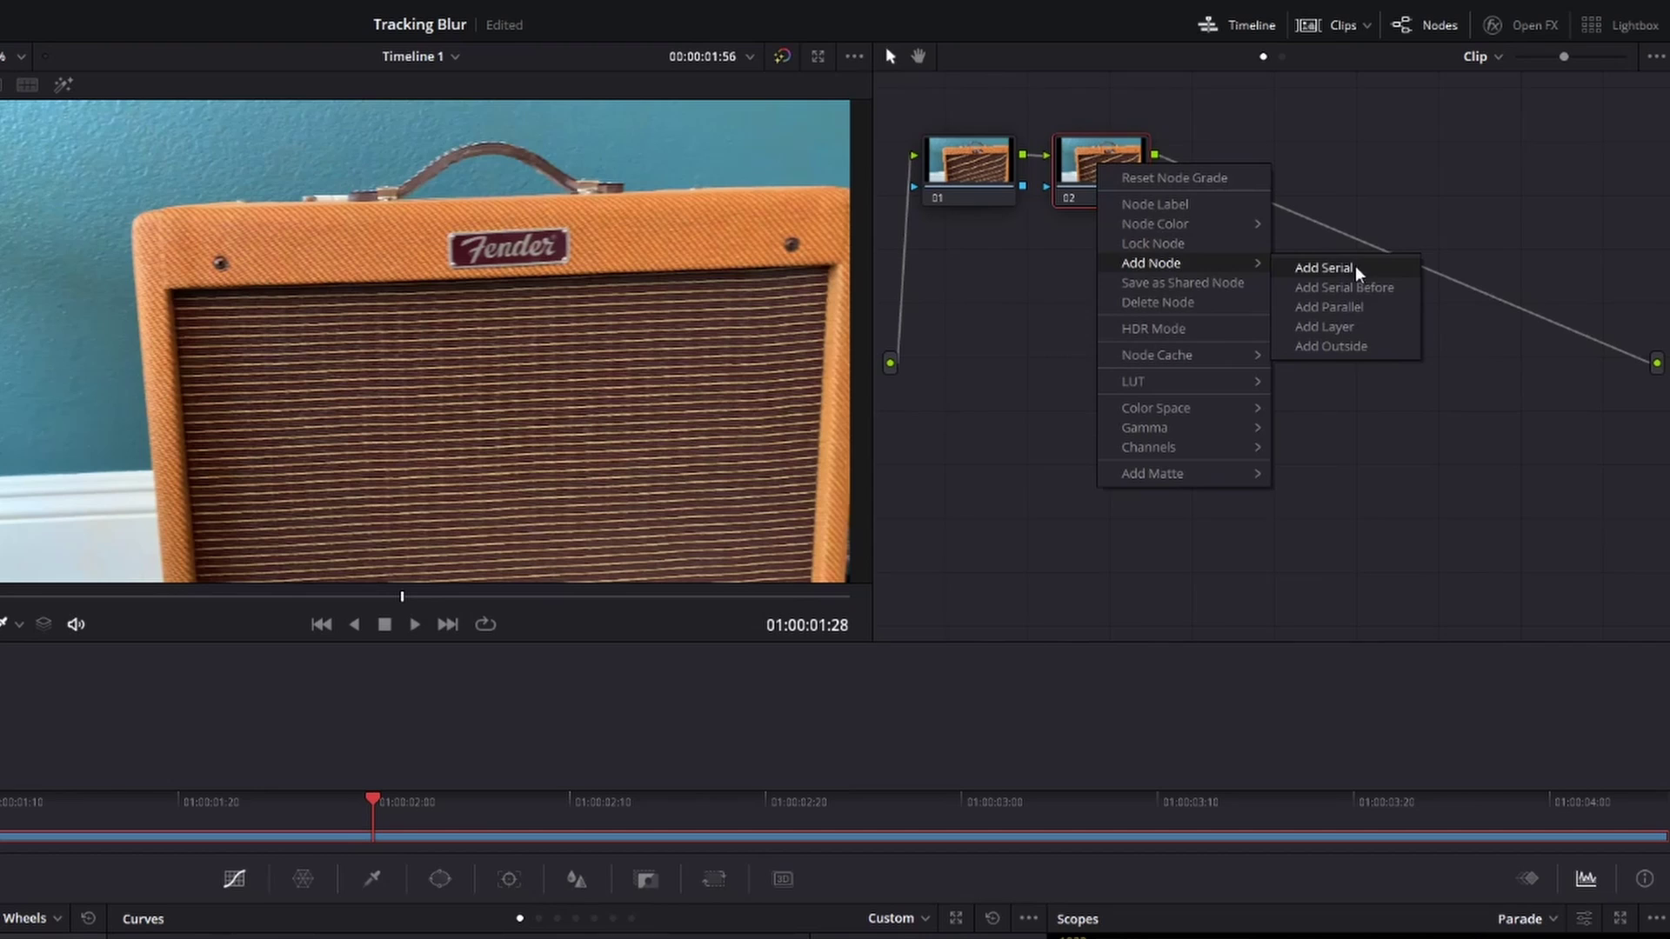
left_click(1360, 293)
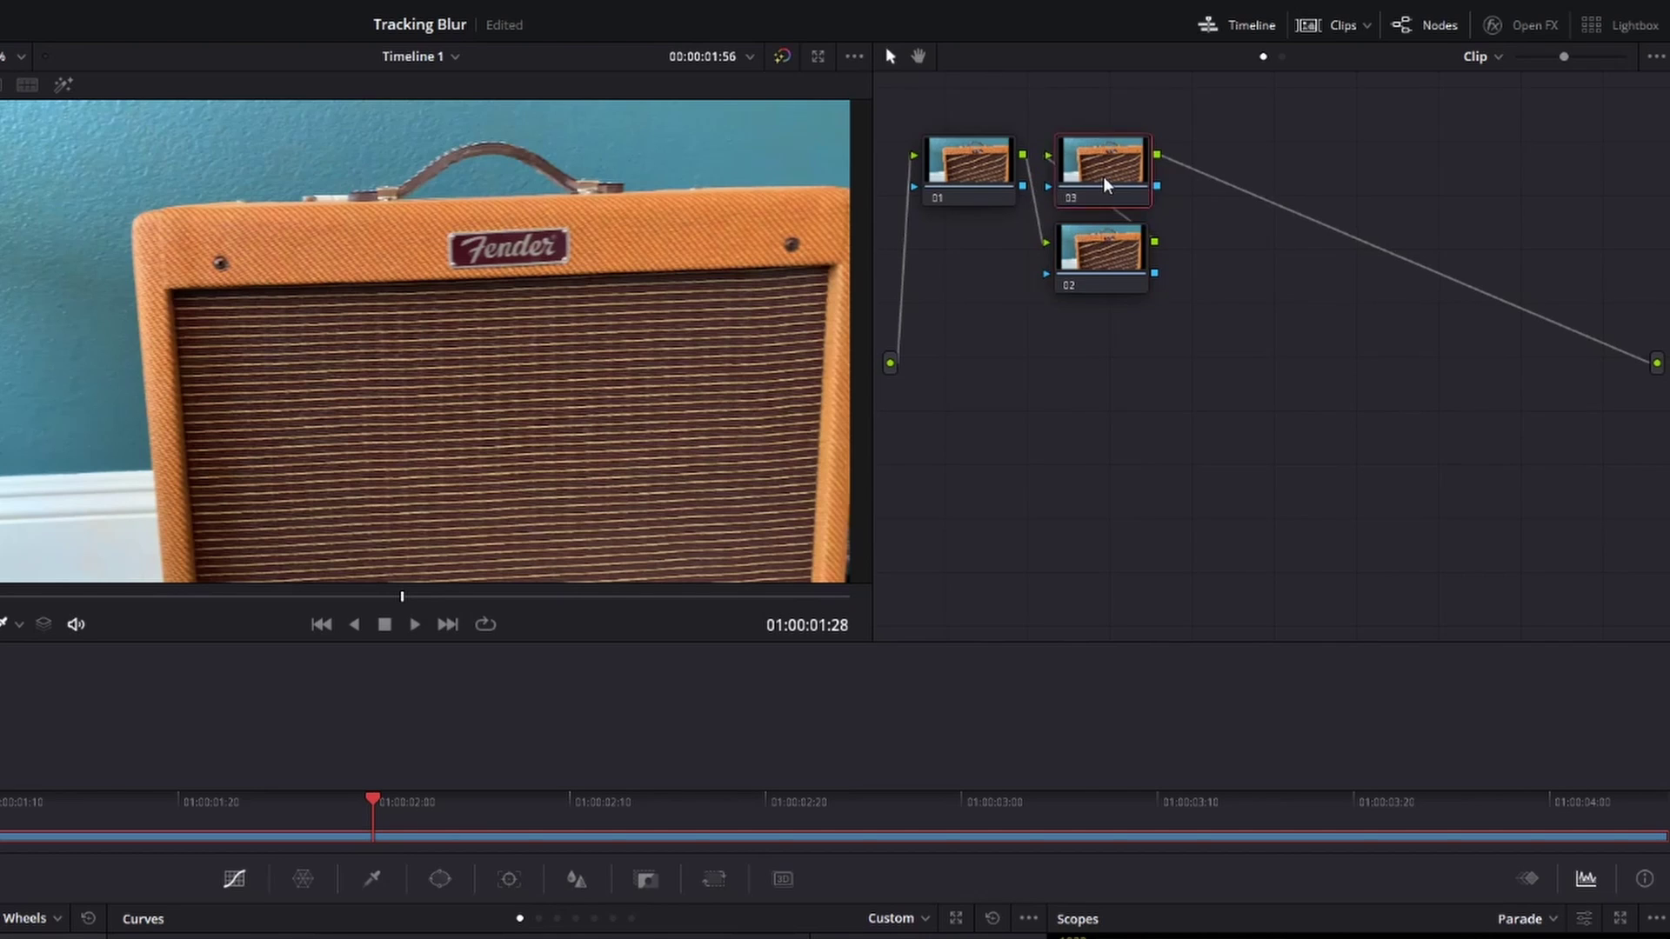
left_click_drag(1110, 175, 1271, 184)
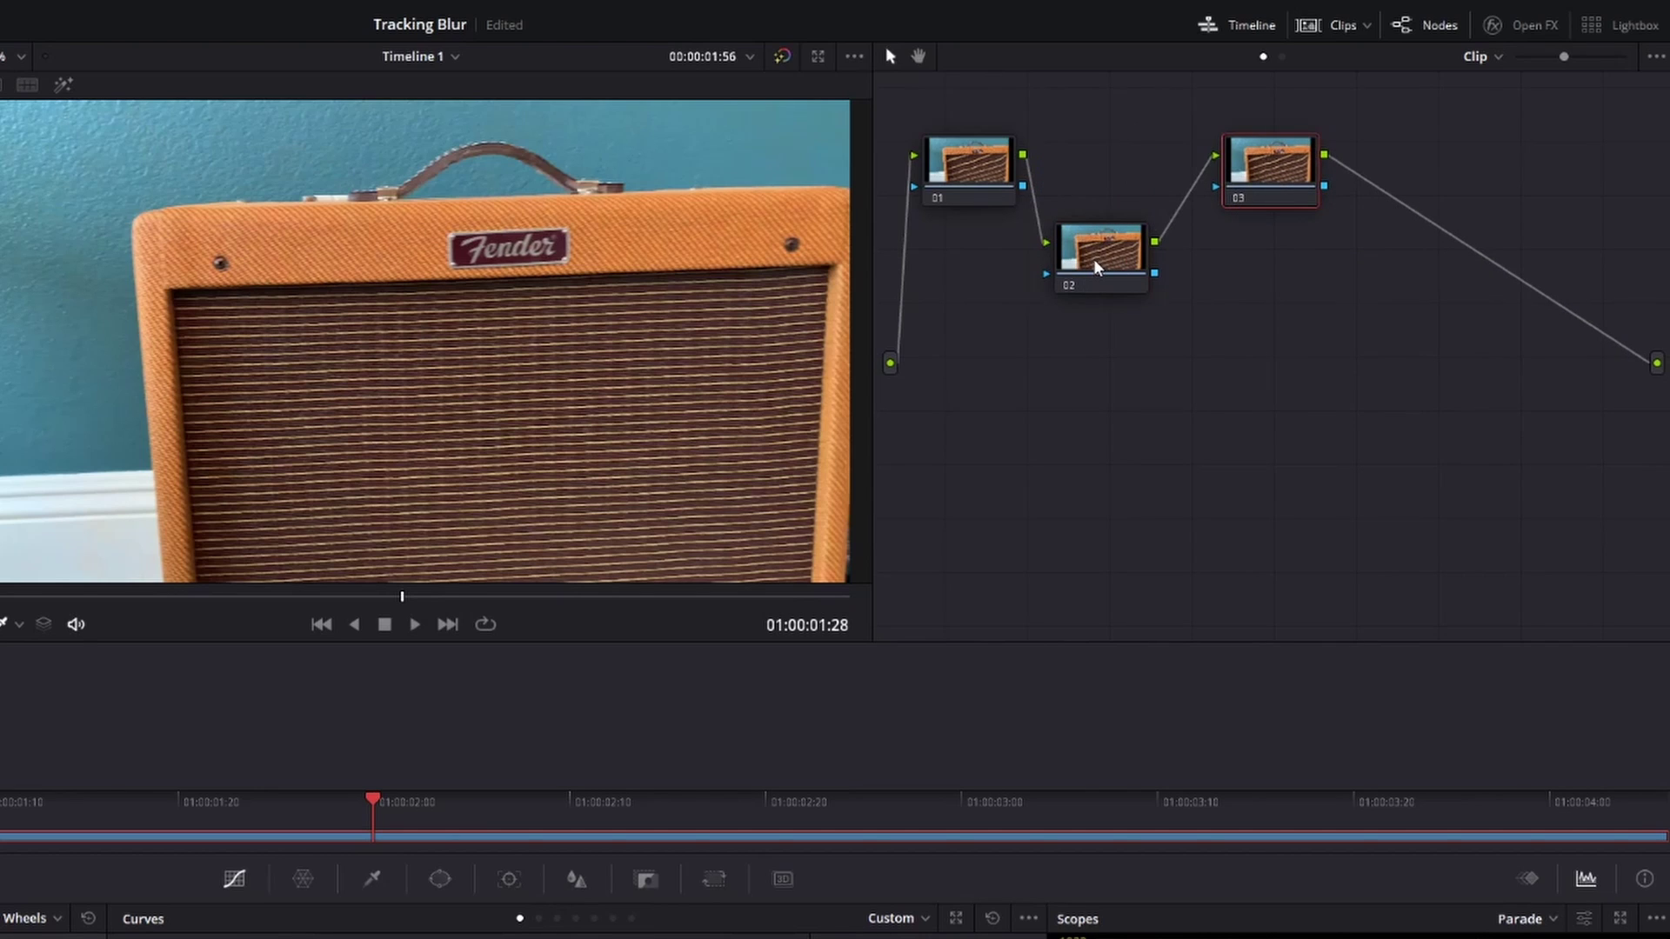
left_click_drag(1098, 267, 1110, 186)
left_click(1284, 166)
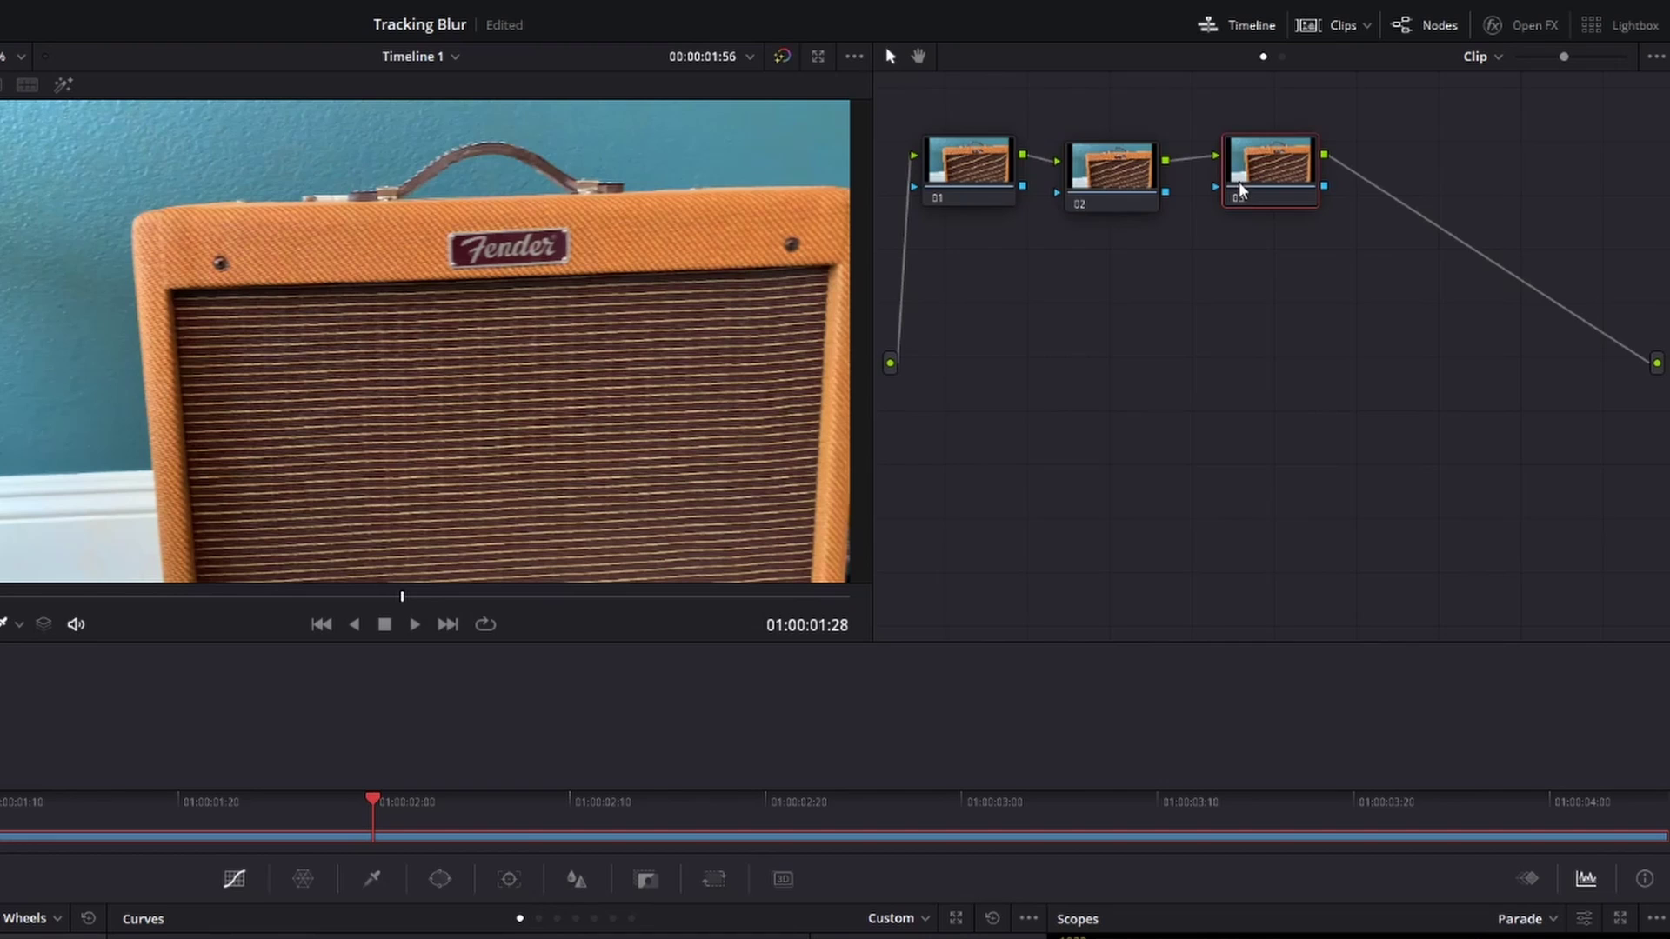
- Delete the extra middle node and move the remaining node next to node 01
right_click(1277, 161)
left_click(1044, 181)
right_click(1095, 174)
left_click(1100, 172)
right_click(1106, 165)
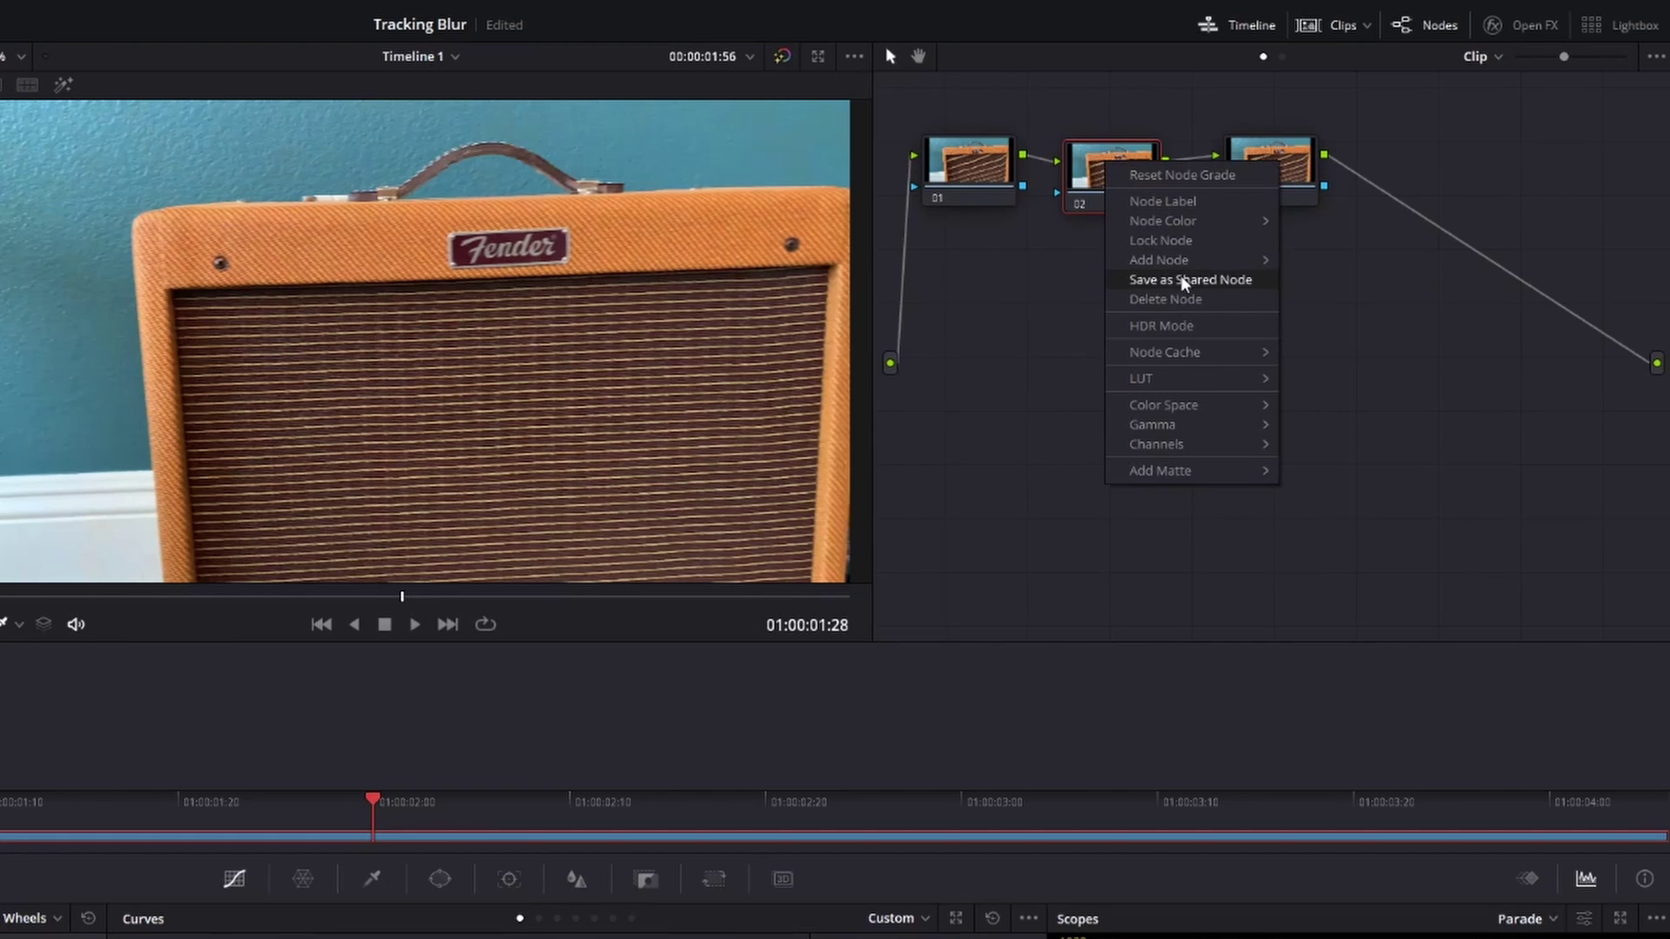
left_click(1208, 298)
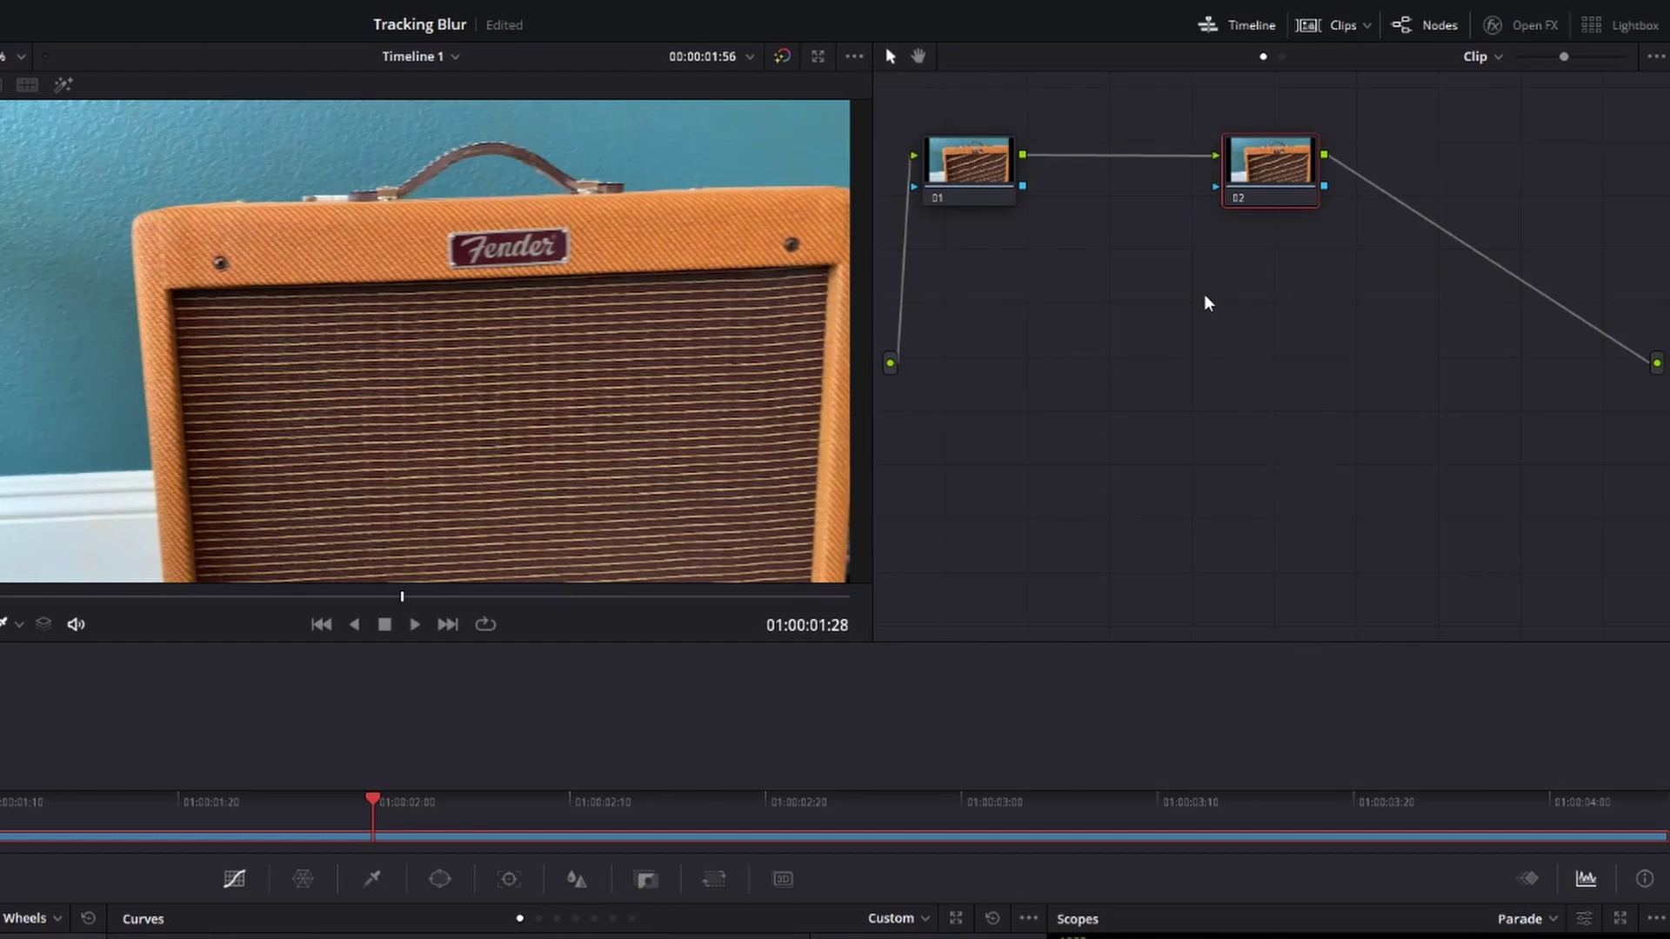
left_click(1222, 190)
left_click_drag(1222, 190, 1126, 191)
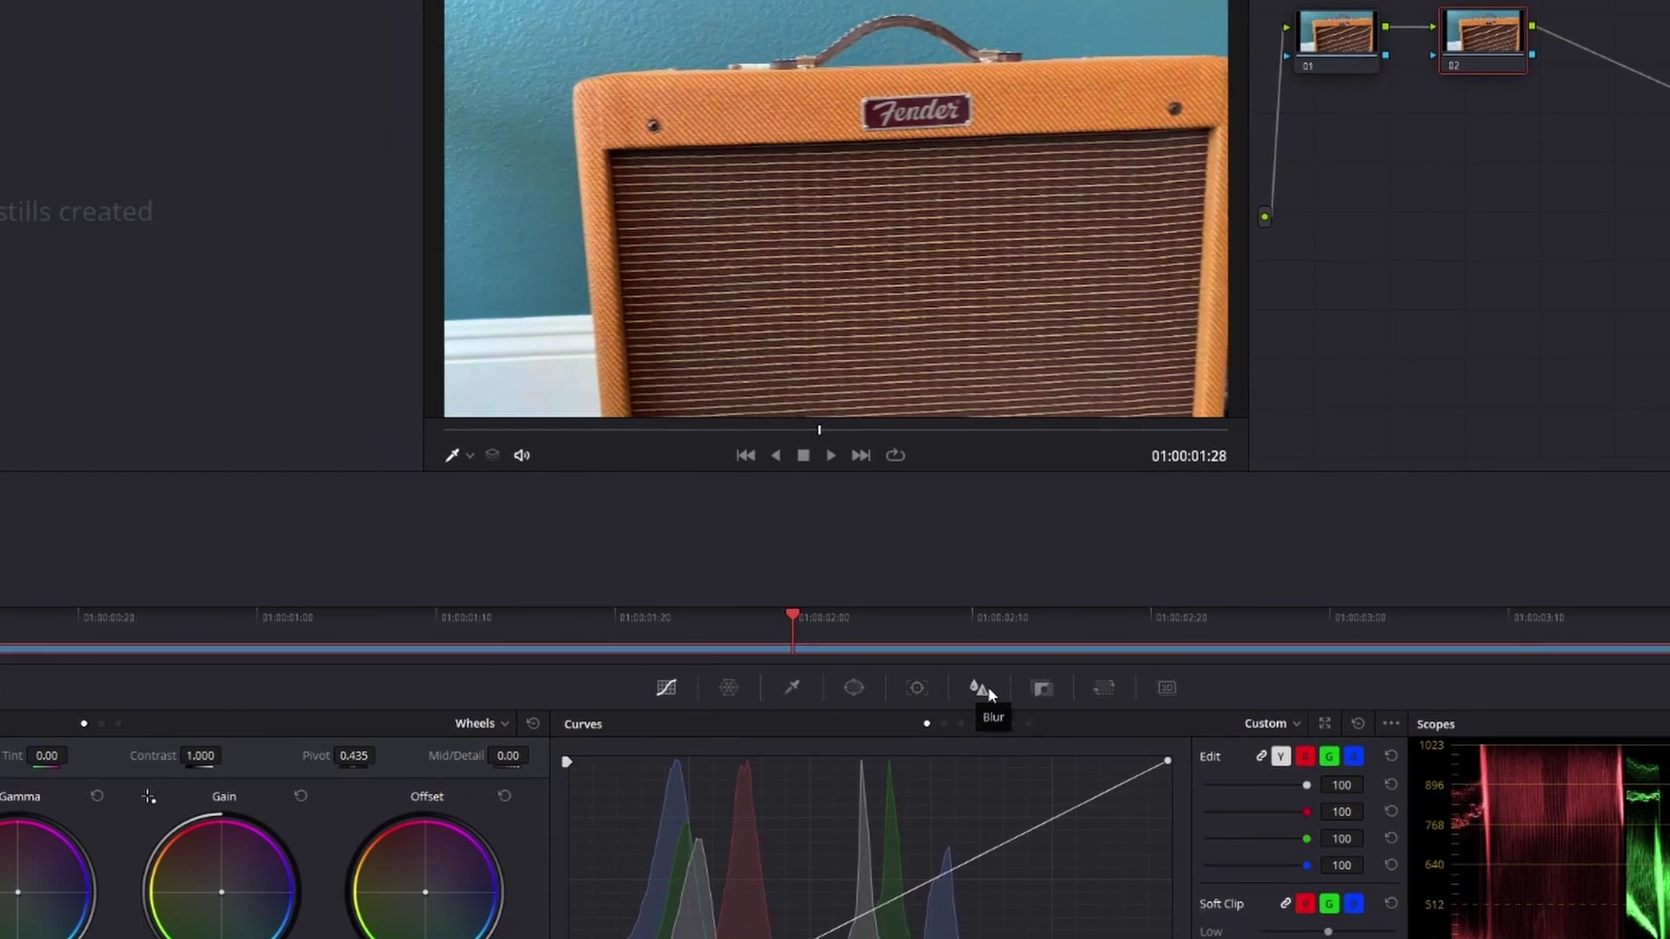
- In the Blur palette, raise the linked Radius to 1.20 on all channels
left_click(1009, 711)
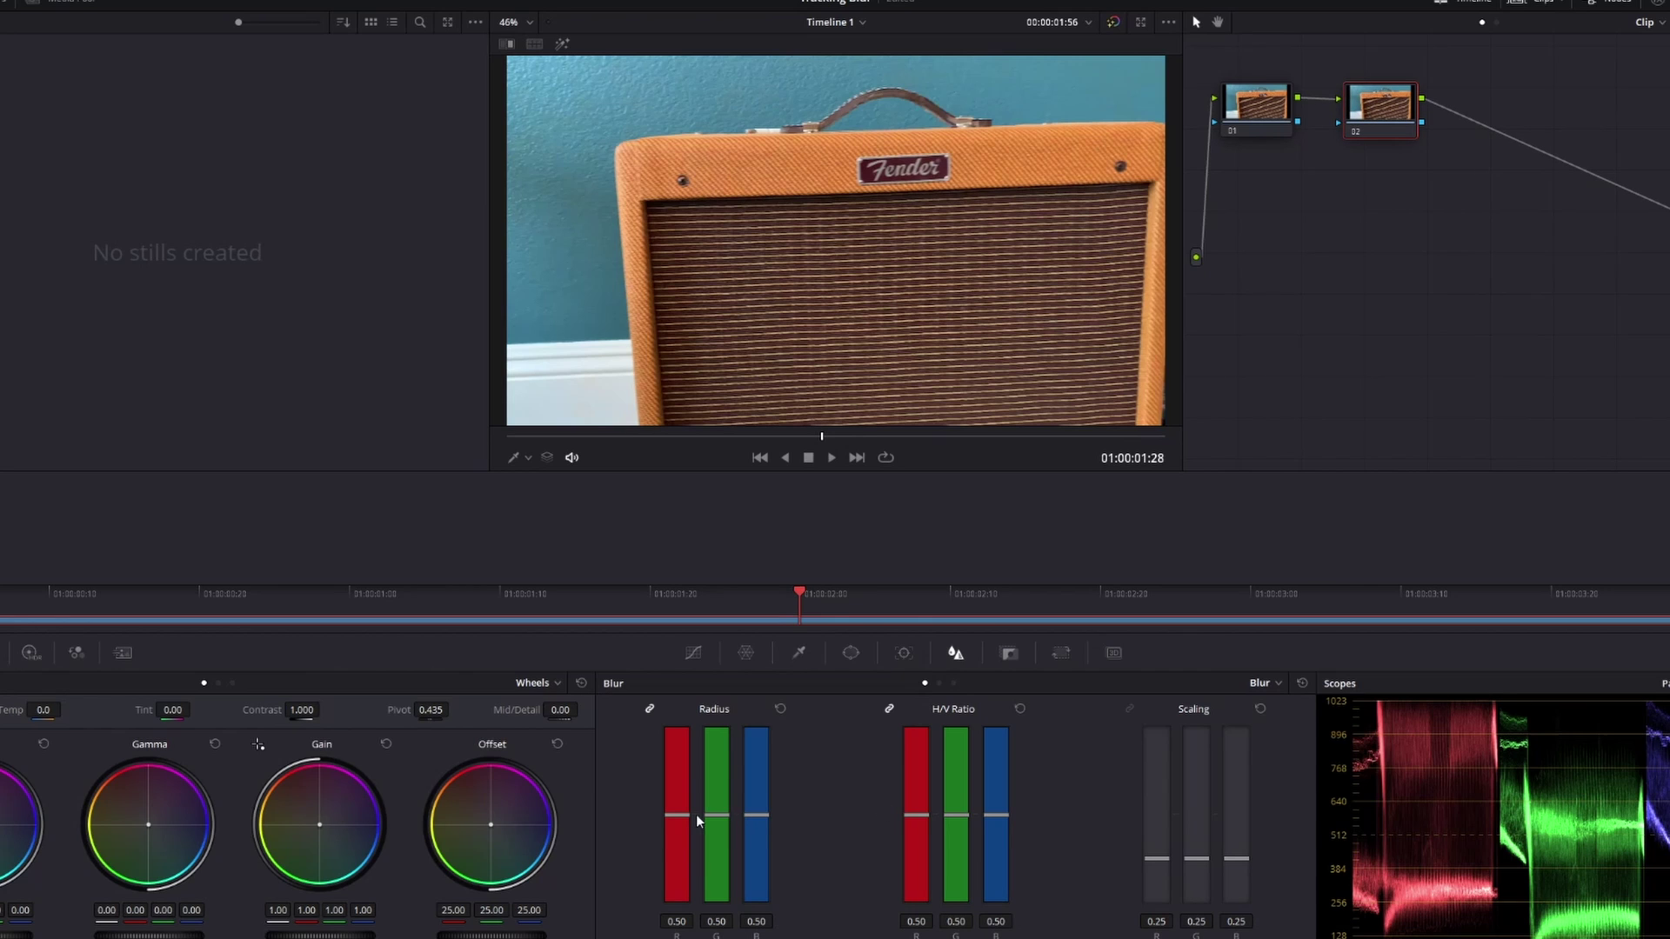
left_click_drag(717, 821, 781, 697)
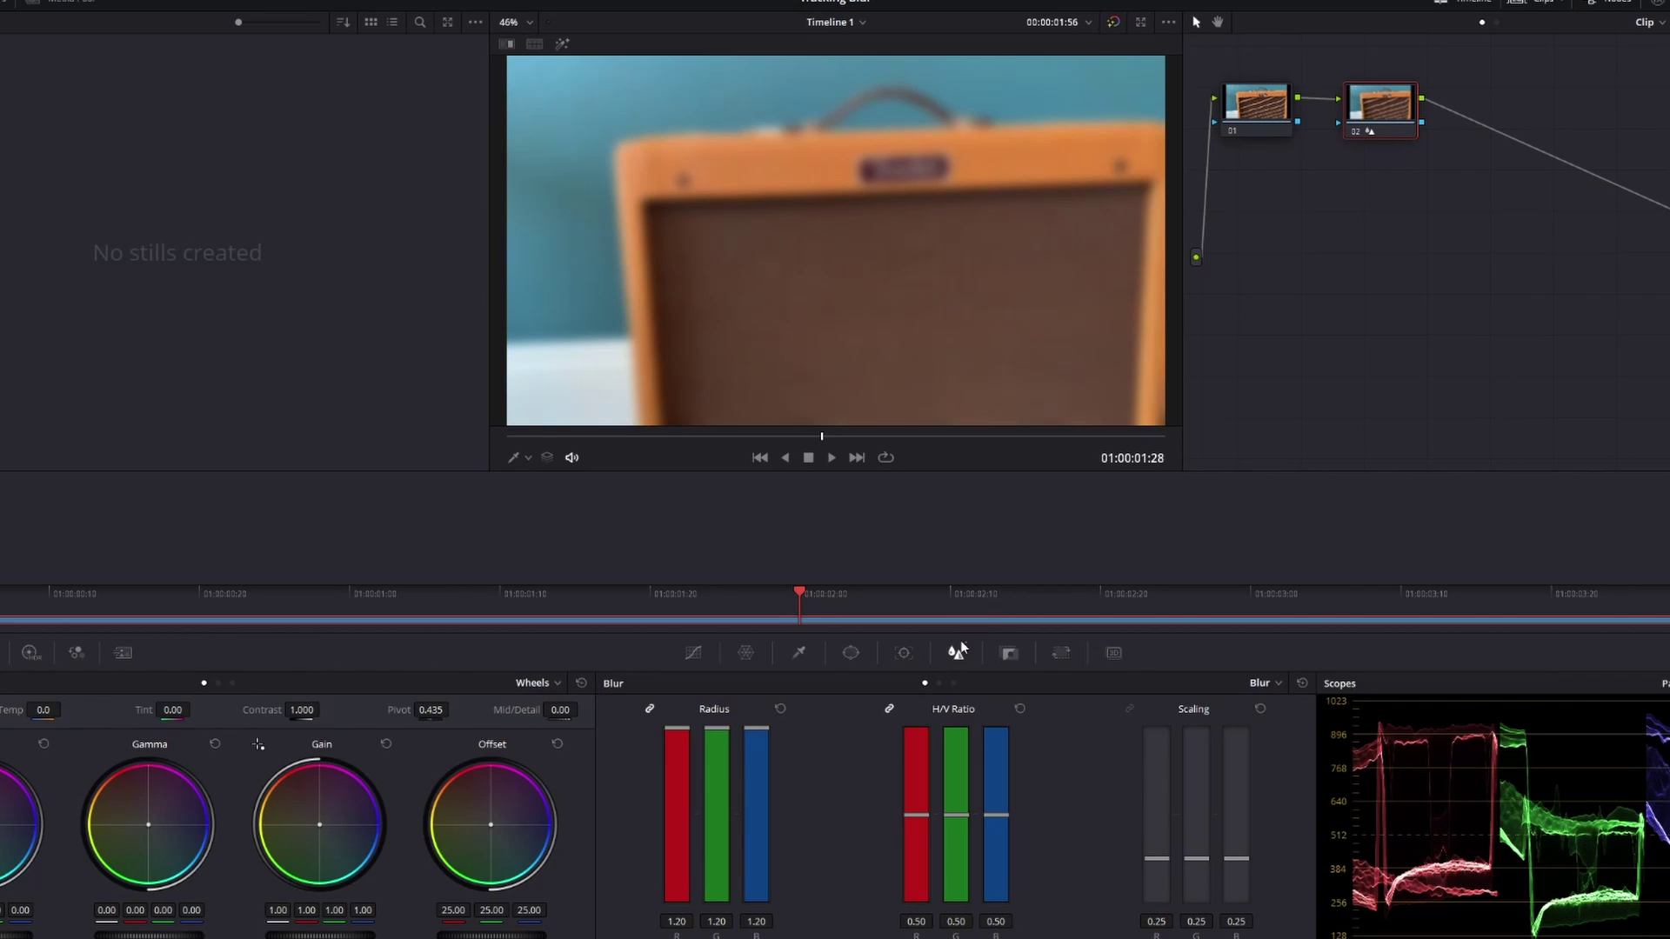
- Draw a six-point polygon window on node 02, then delete it
left_click(856, 657)
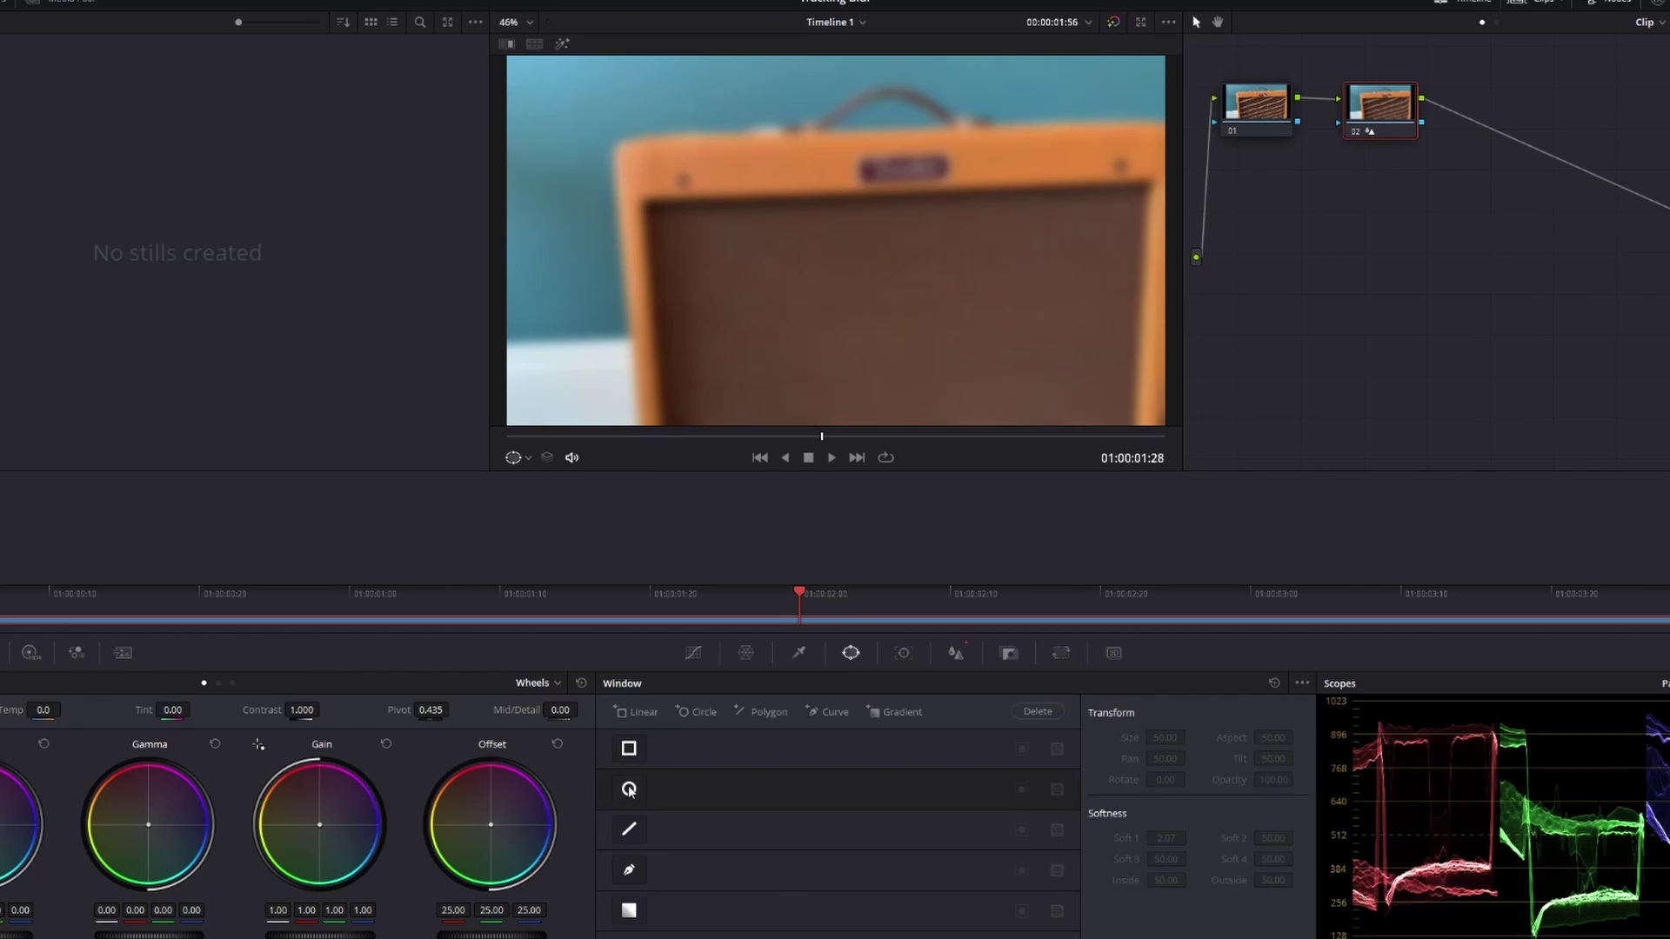
left_click(634, 866)
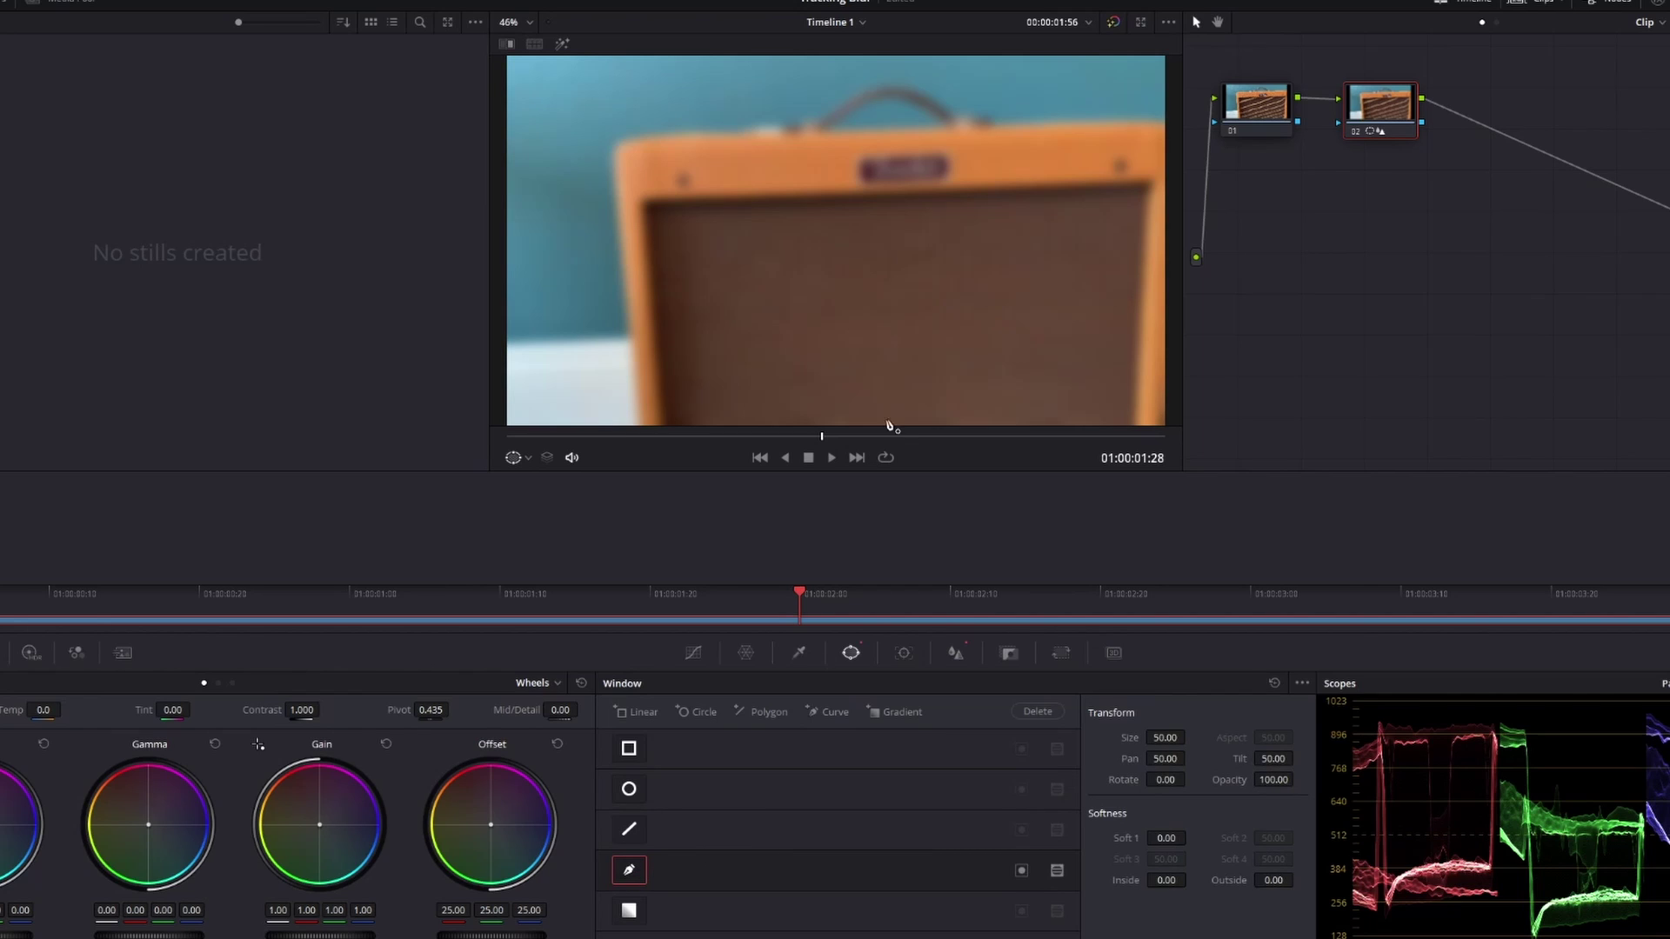
left_click(821, 162)
left_click(823, 275)
left_click(1003, 283)
left_click(958, 245)
left_click(905, 191)
left_click(989, 172)
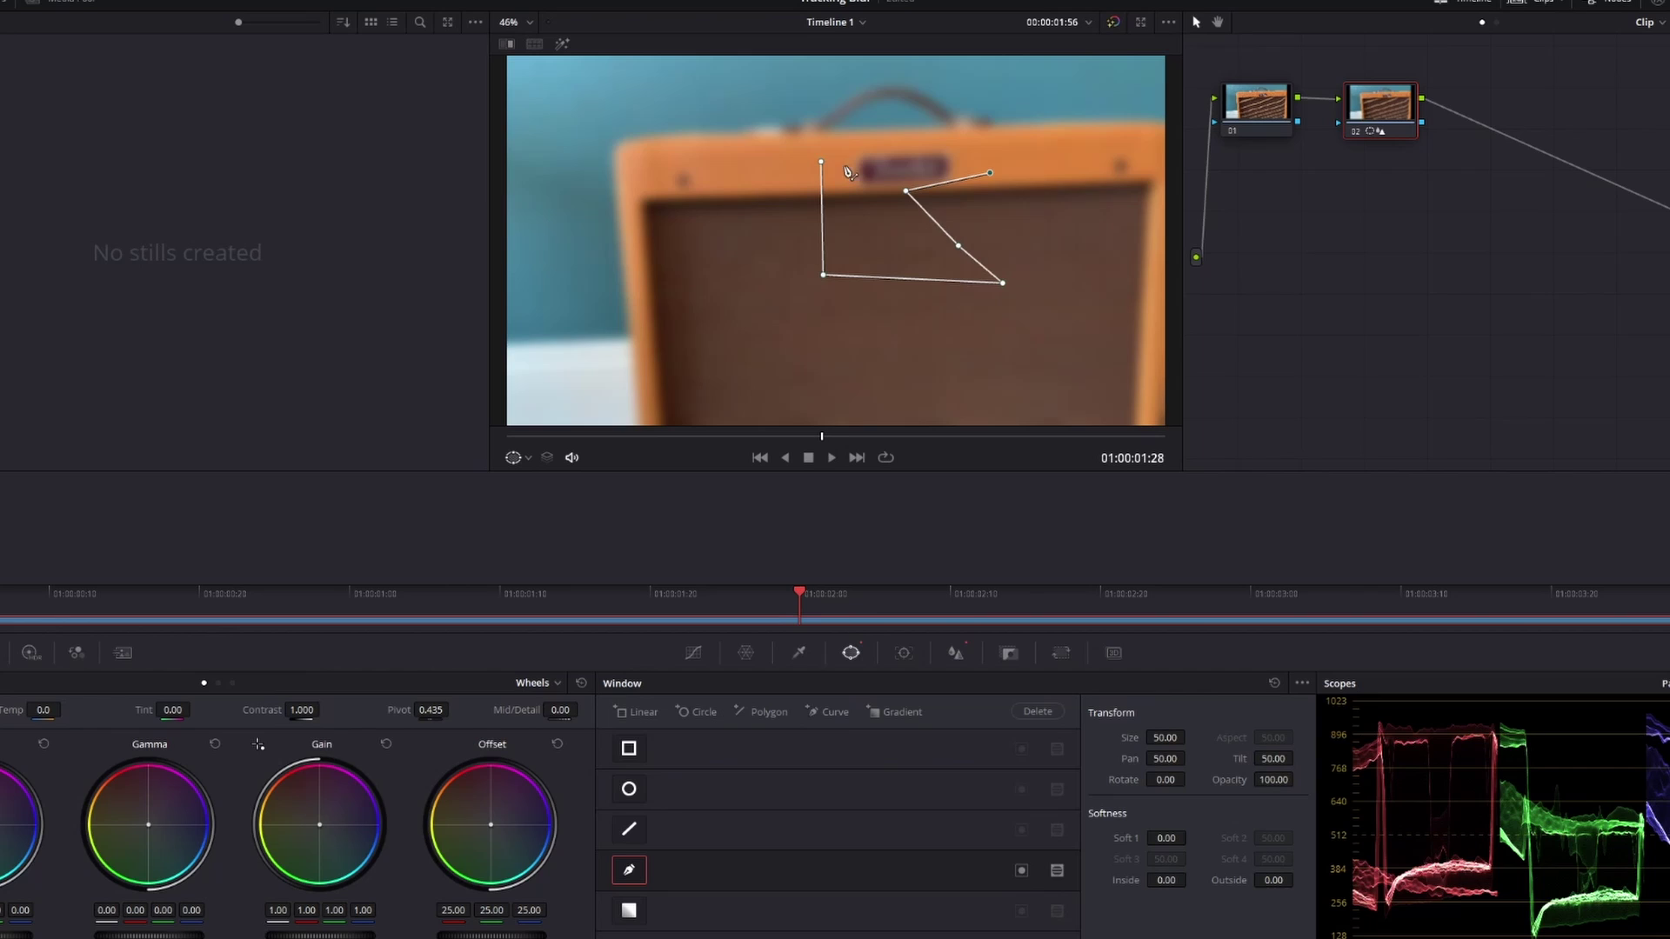
left_click(821, 162)
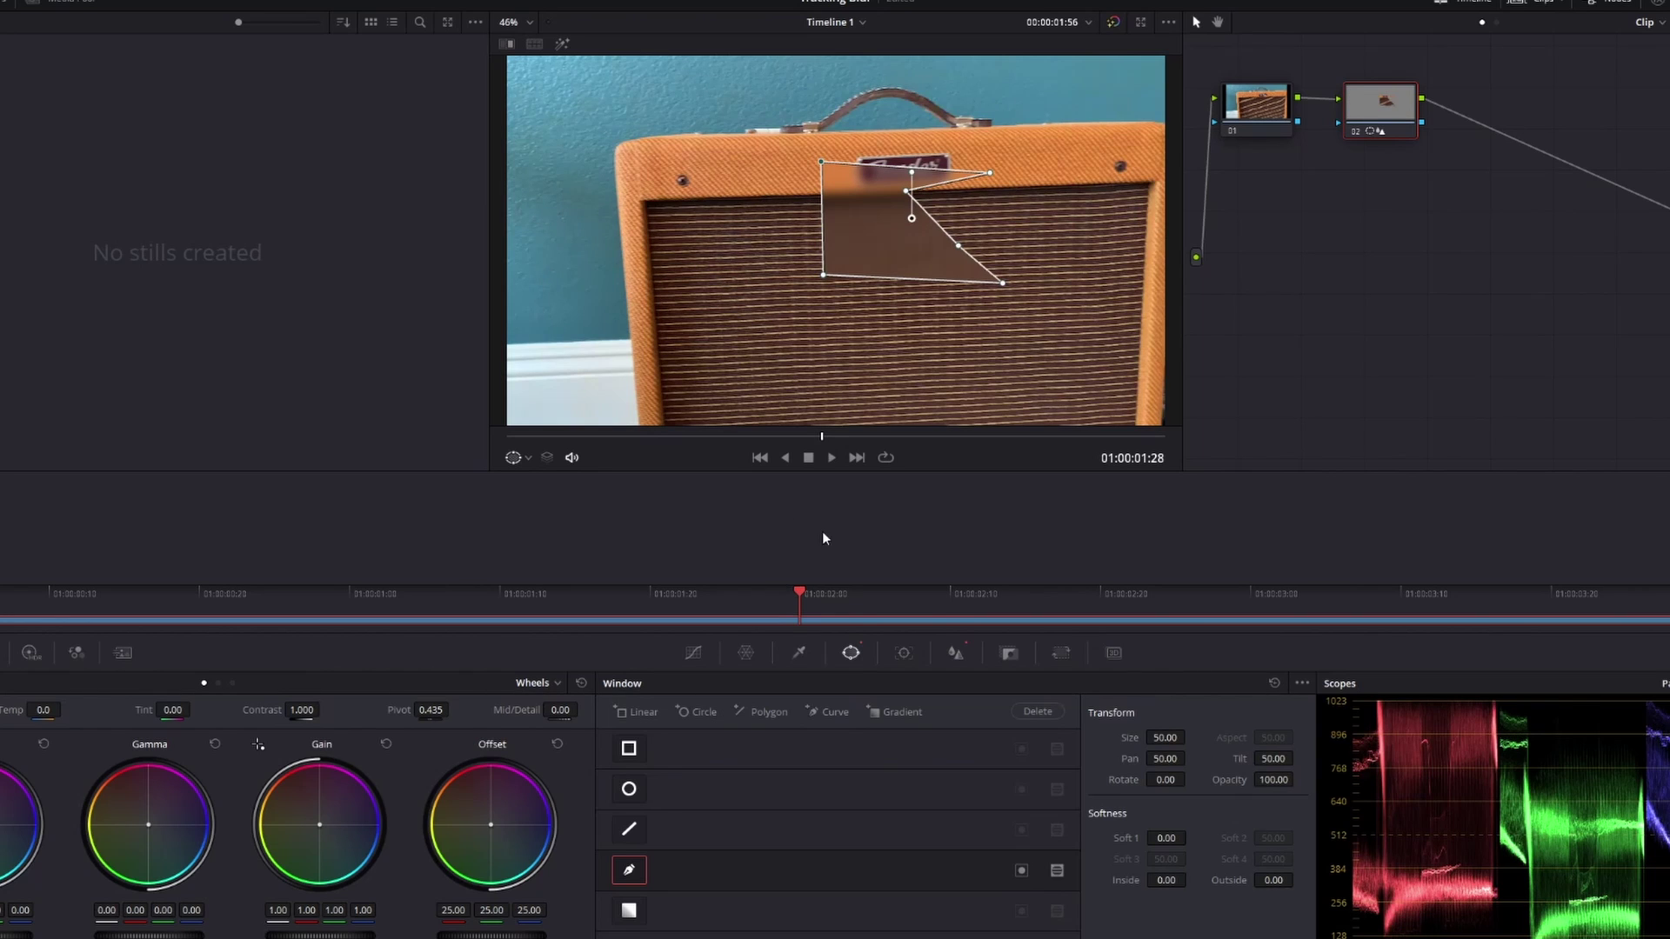
key("Delete")
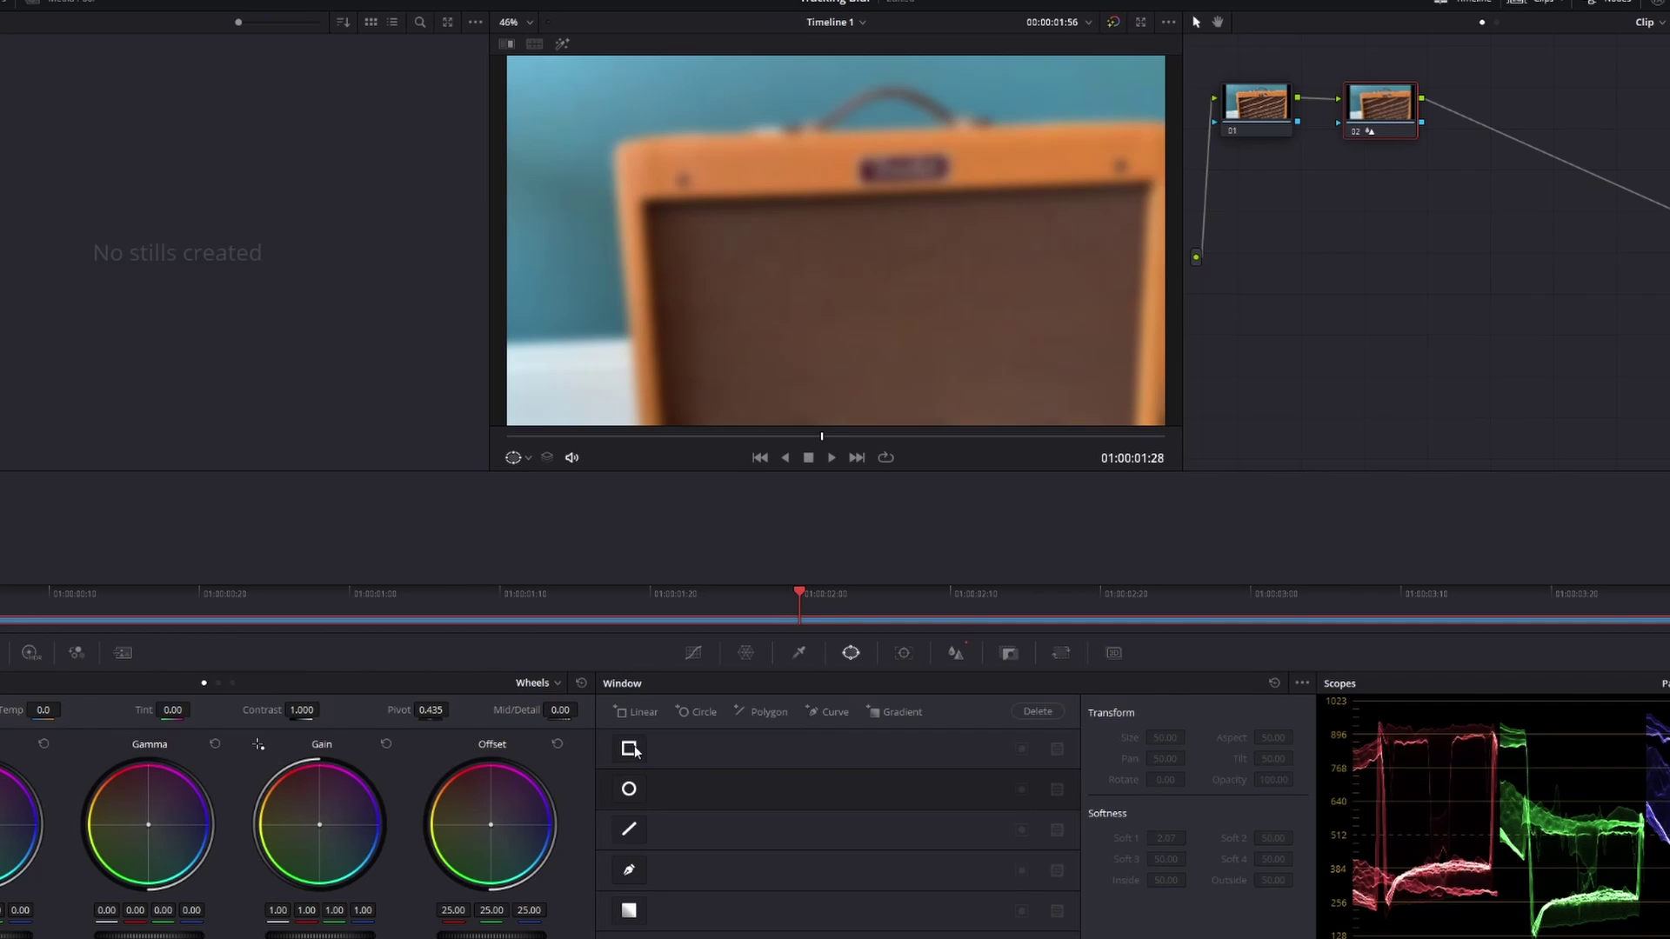
- Add a Linear rectangular window and fit its corners tightly around the Fender logo
left_click(629, 749)
left_click_drag(862, 242, 1012, 219)
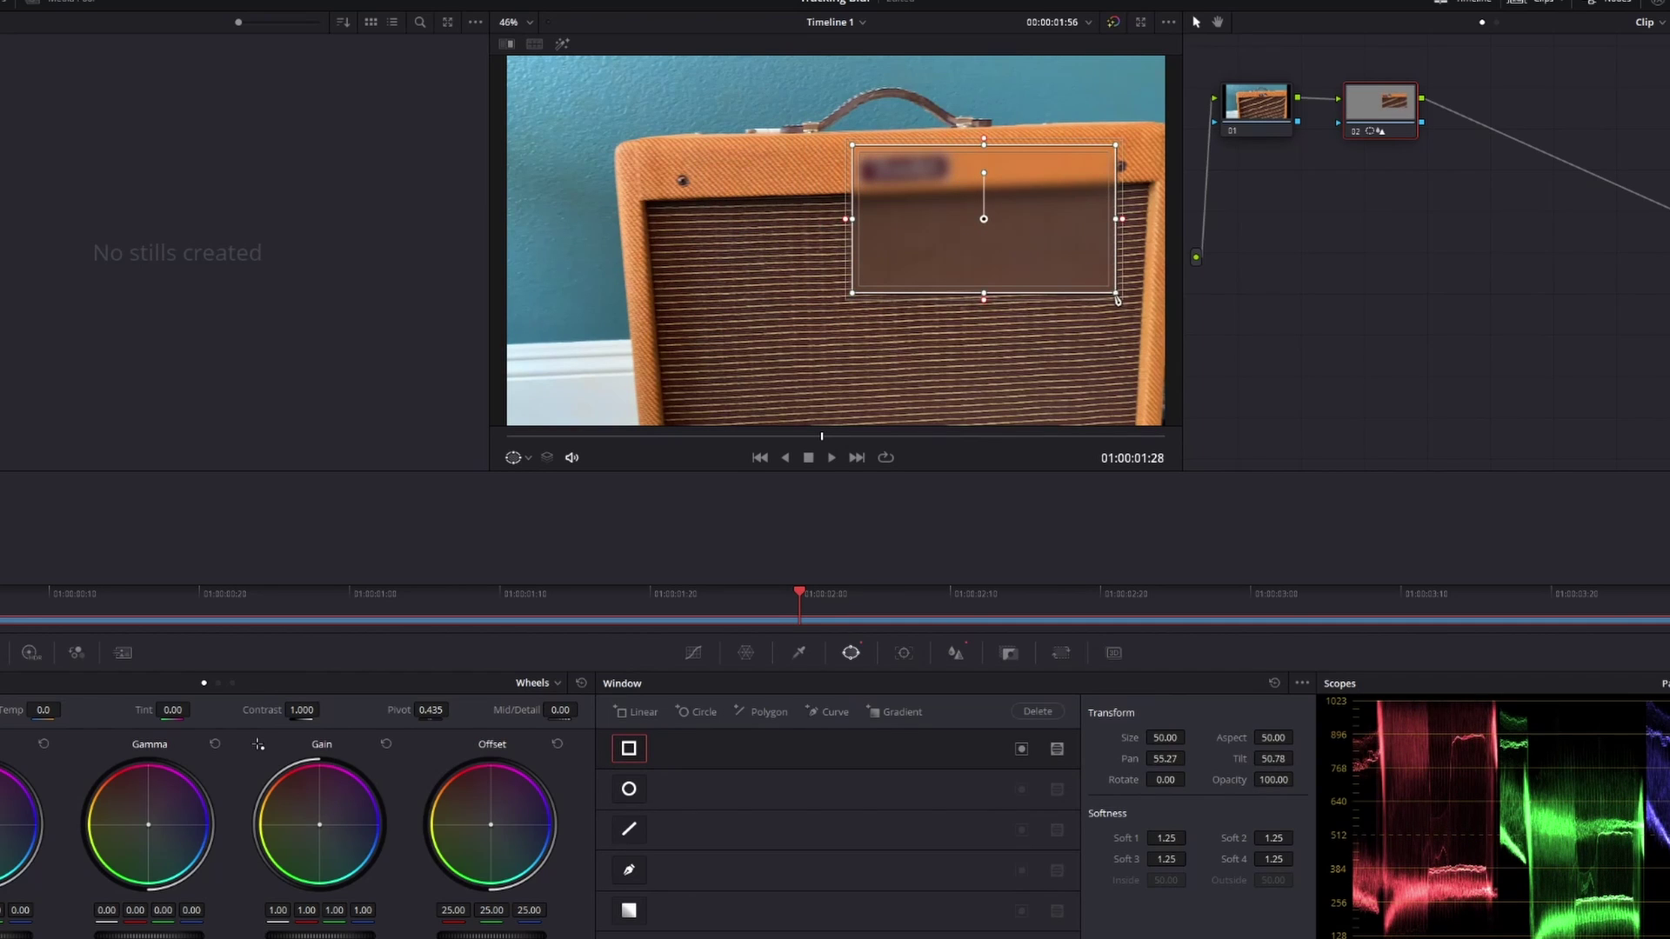
left_click_drag(1117, 300, 940, 189)
left_click_drag(1116, 145, 948, 154)
left_click_drag(853, 293, 949, 160)
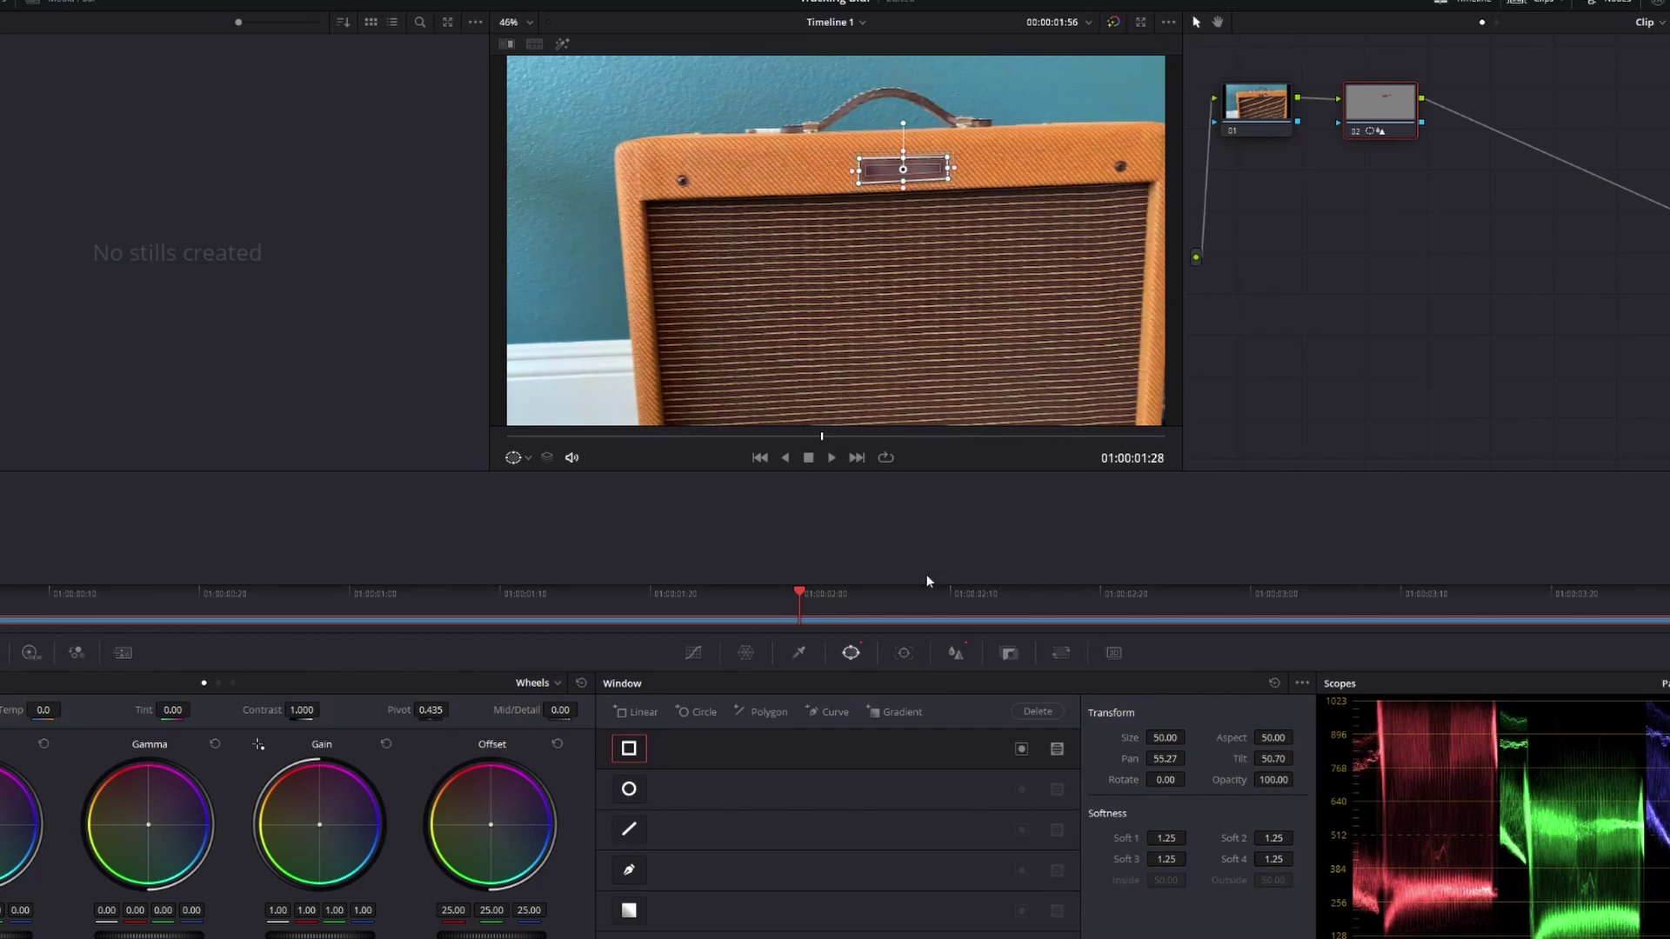
- Track the logo window forward, then in reverse, using the Tracker palette
left_click(912, 655)
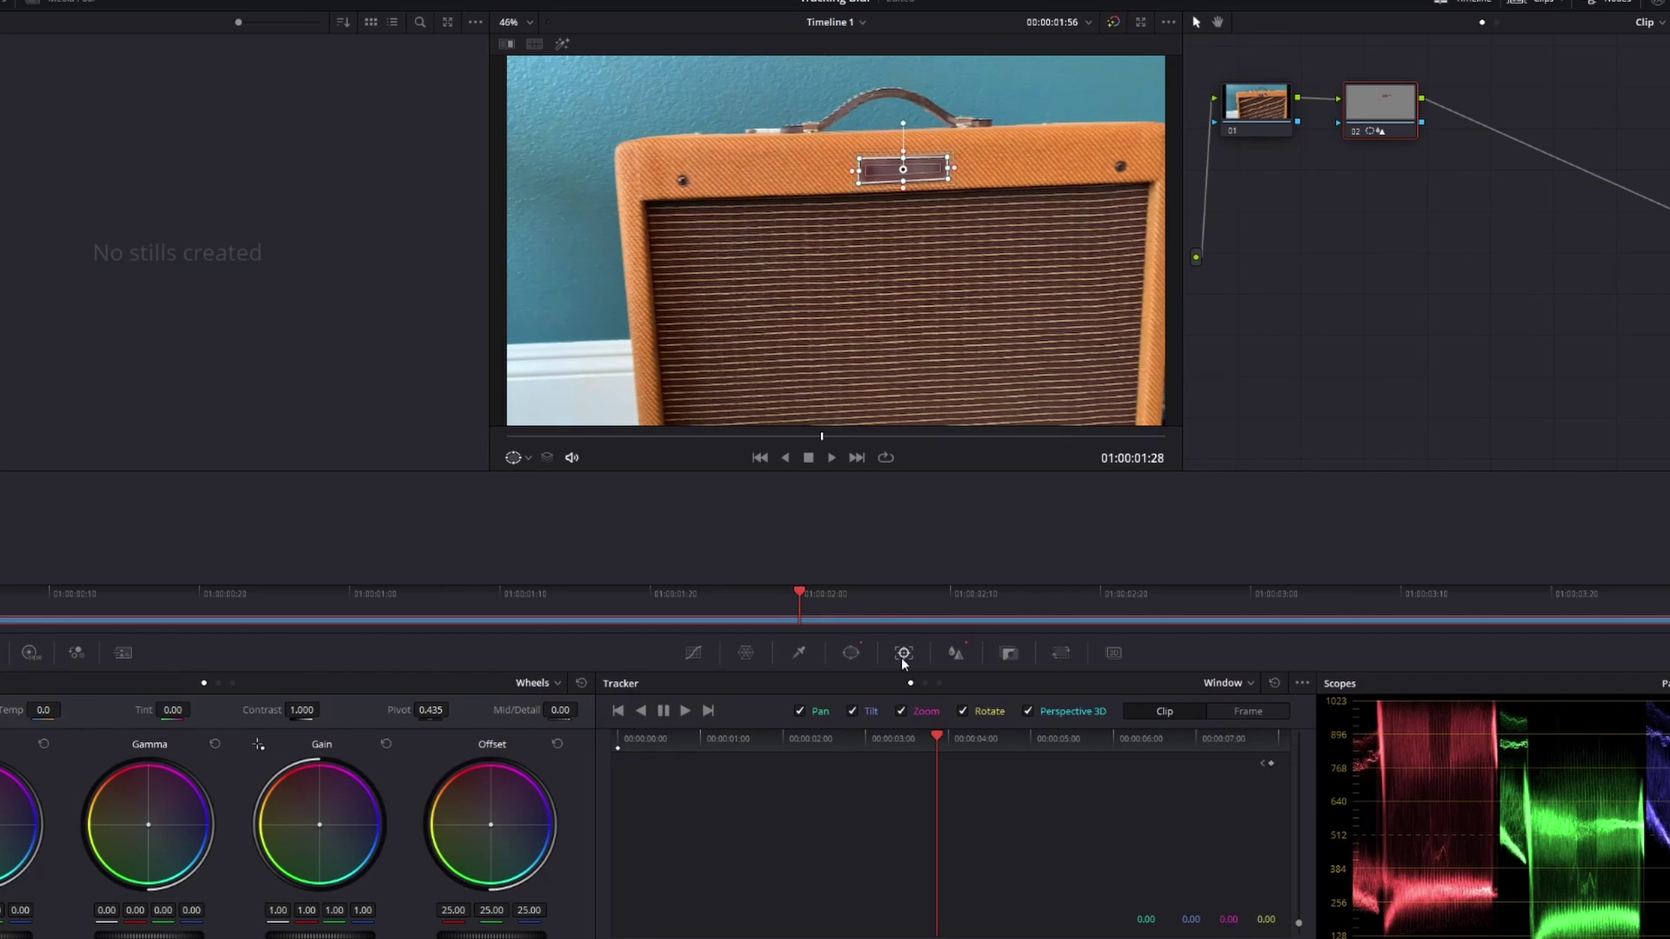
left_click(685, 711)
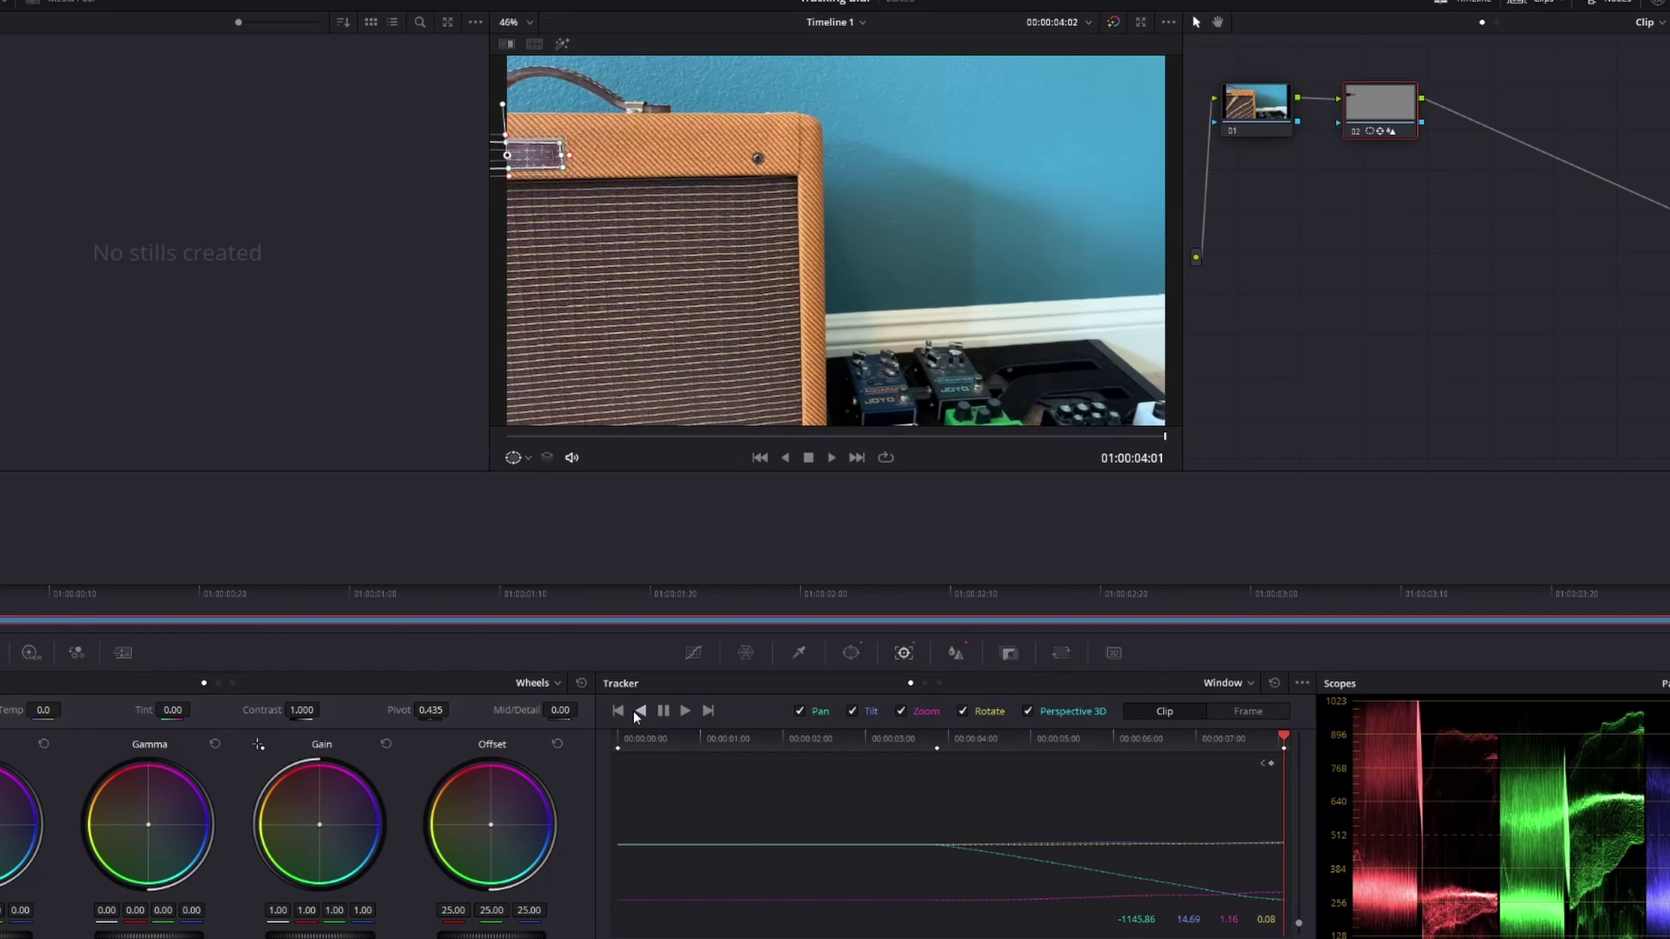
left_click(641, 711)
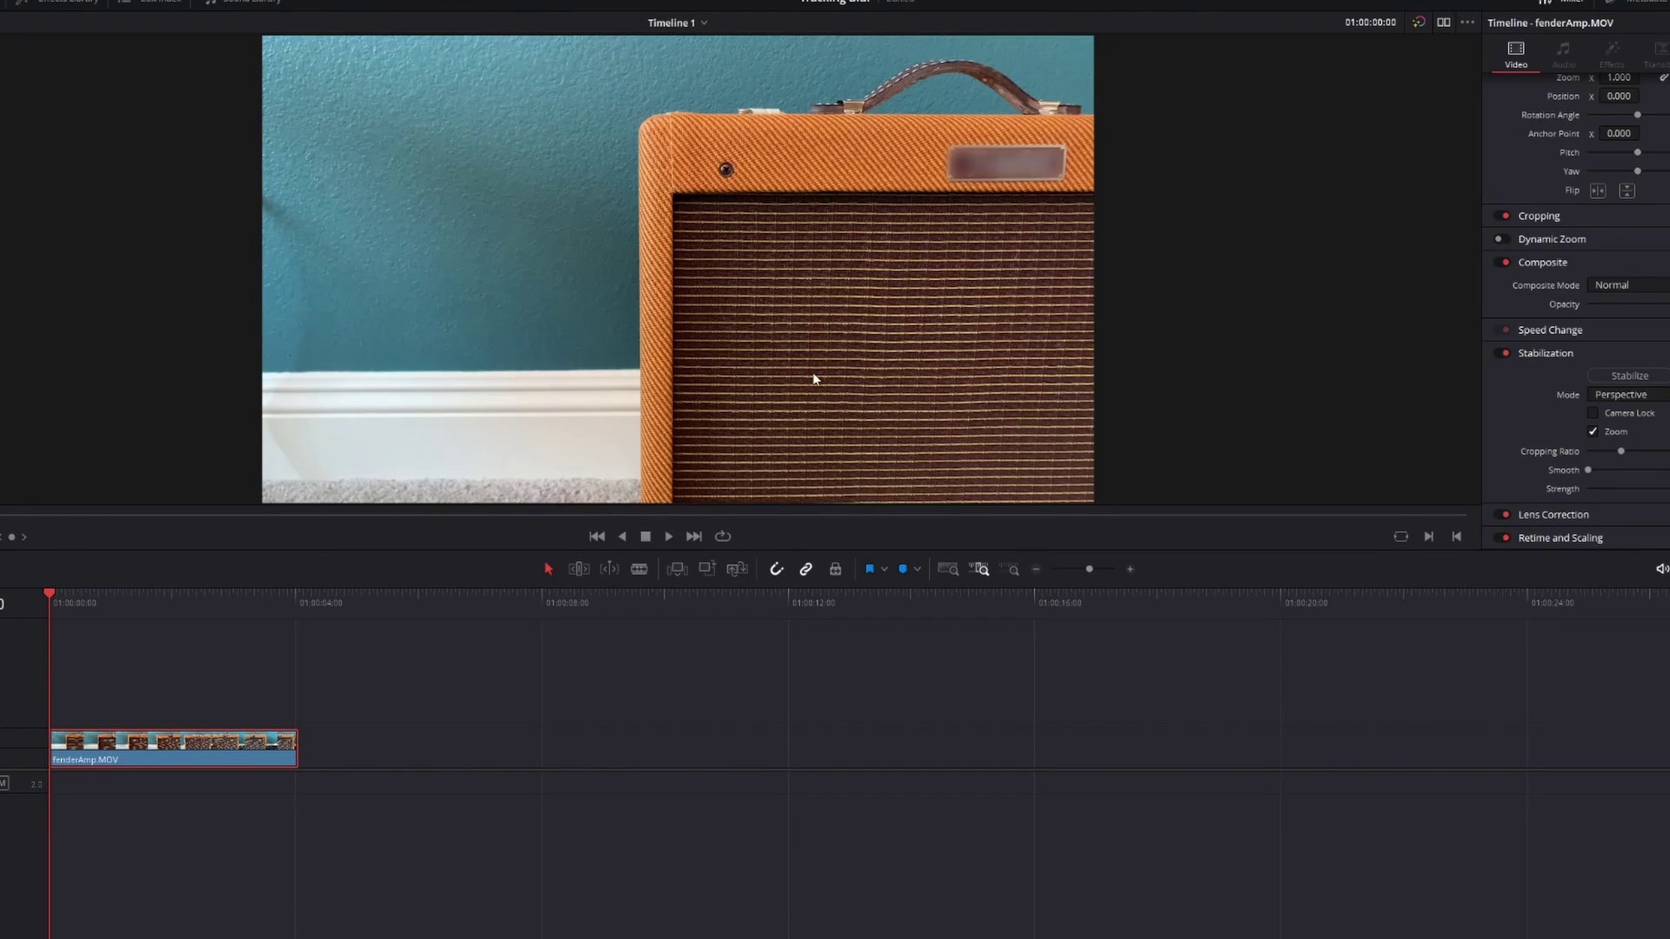
- Enlarge the viewer, return the playhead to 01:00:00:00, and play the clip
left_click_drag(780, 551, 777, 675)
left_click(75, 734)
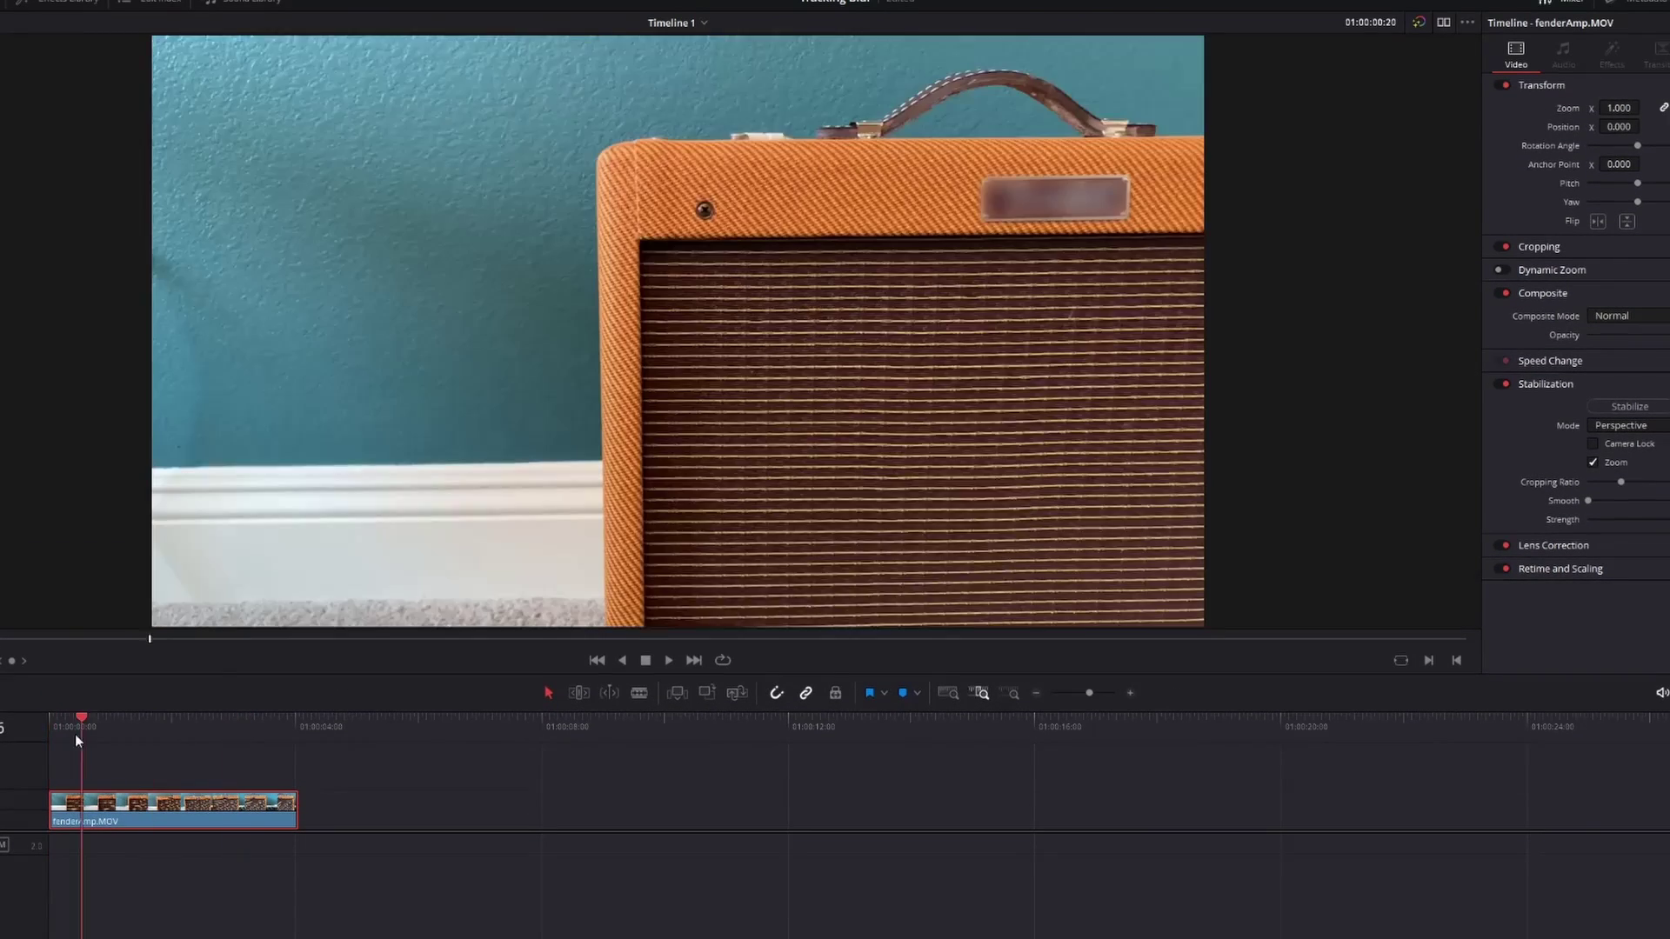
left_click_drag(75, 734, 50, 734)
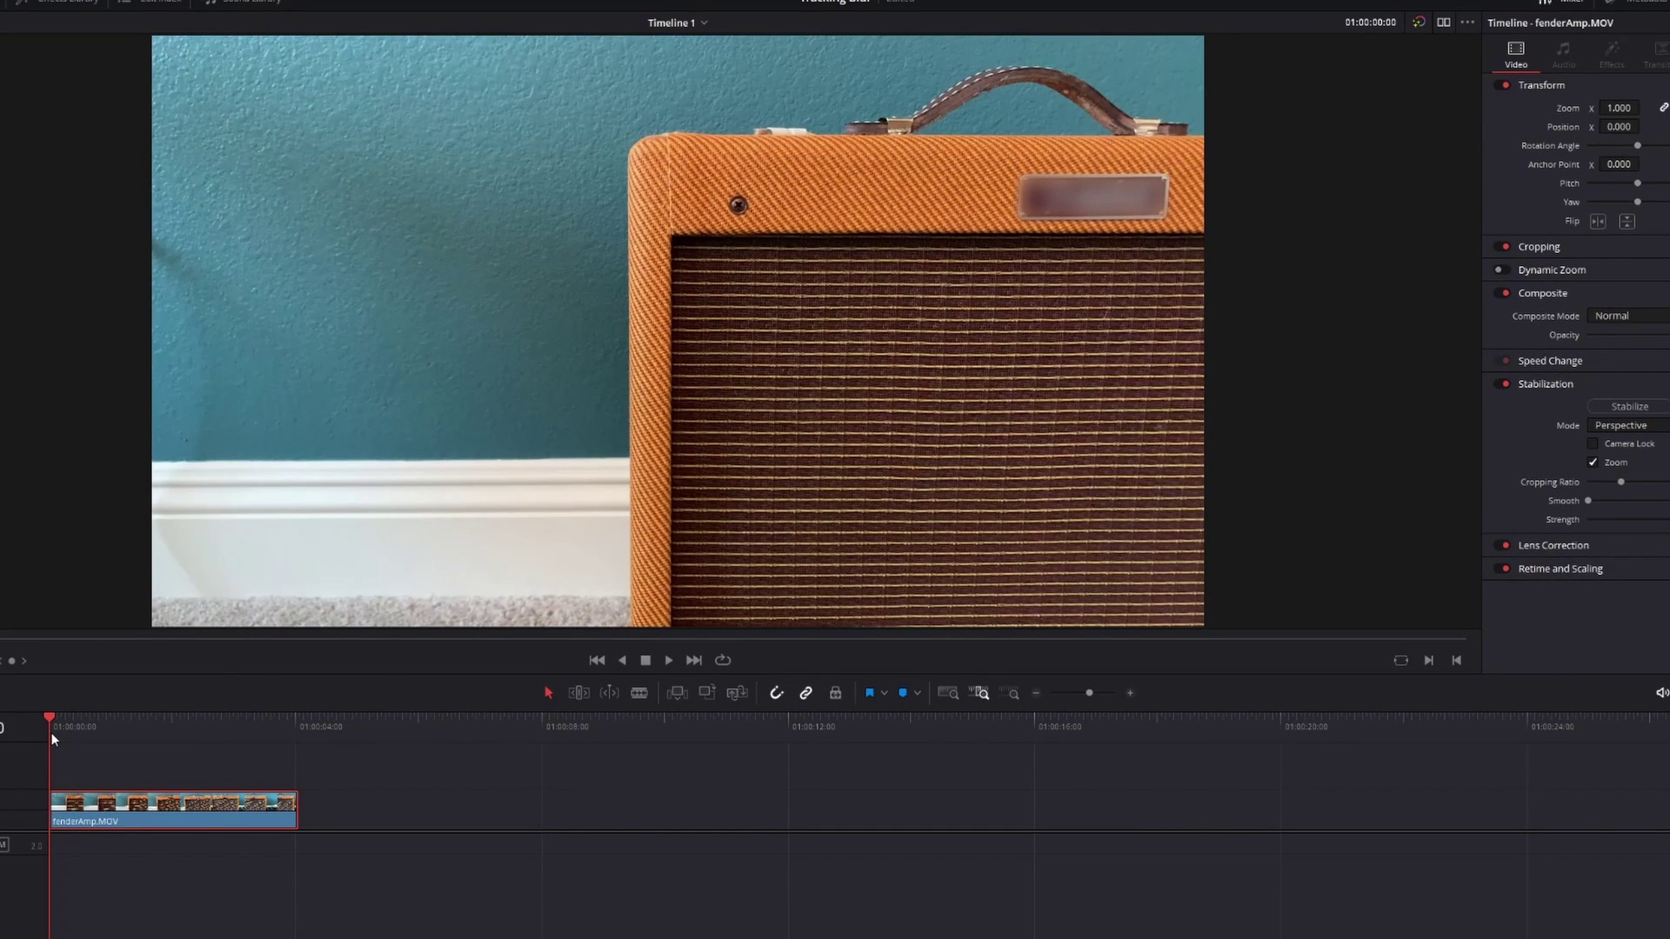
key("space")
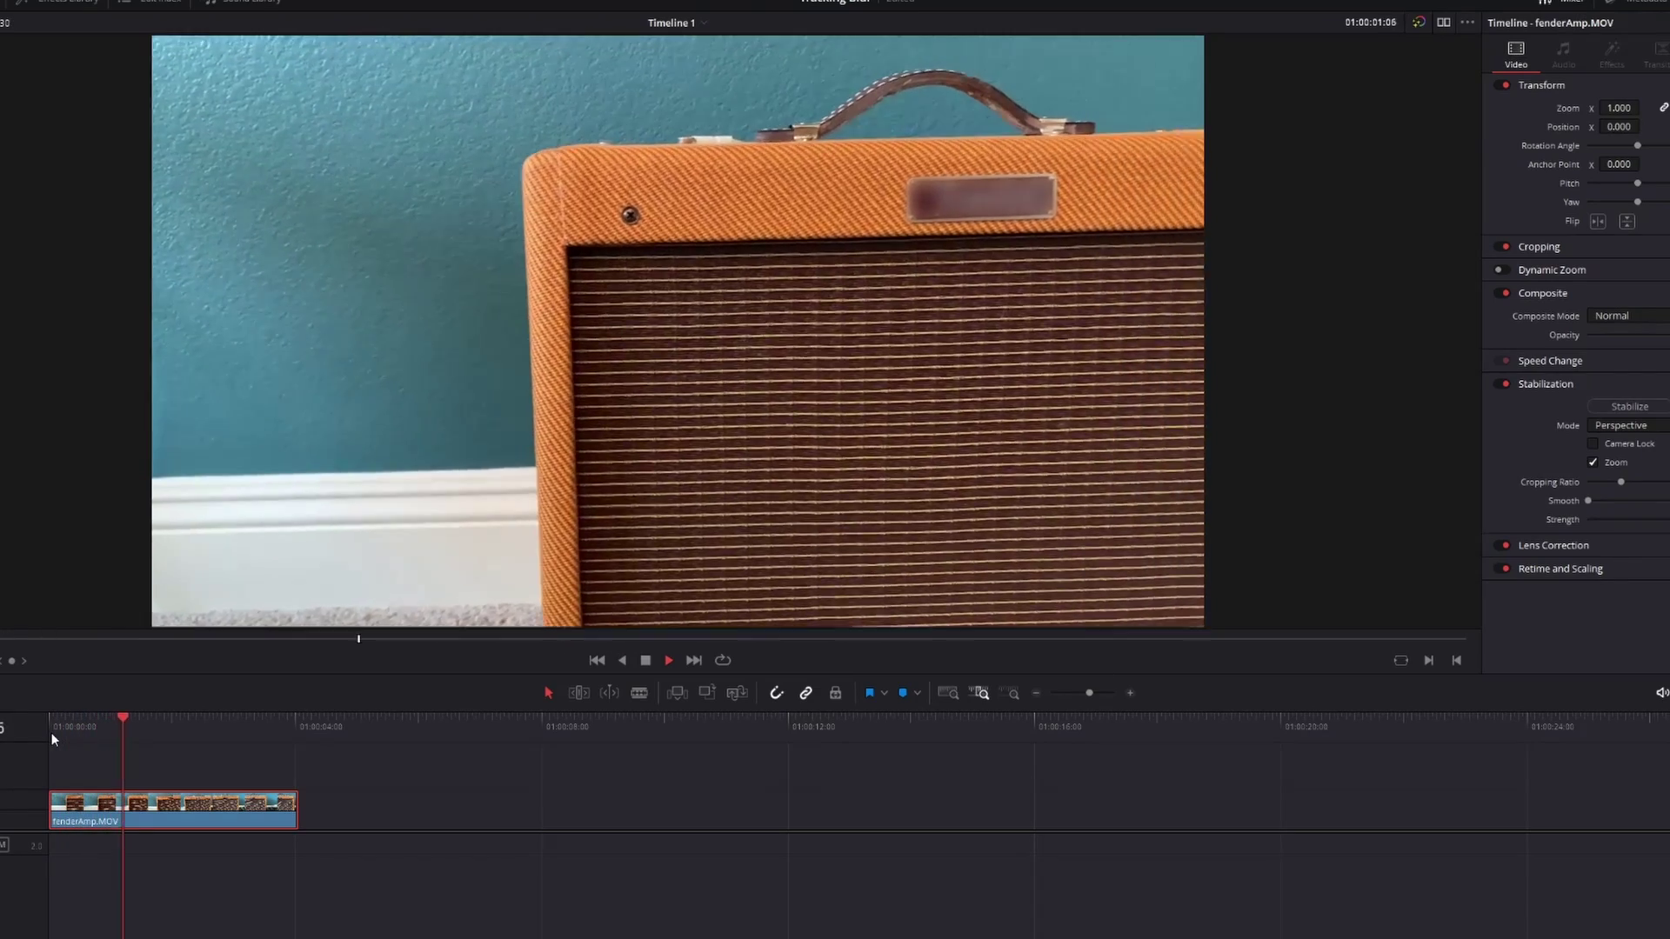